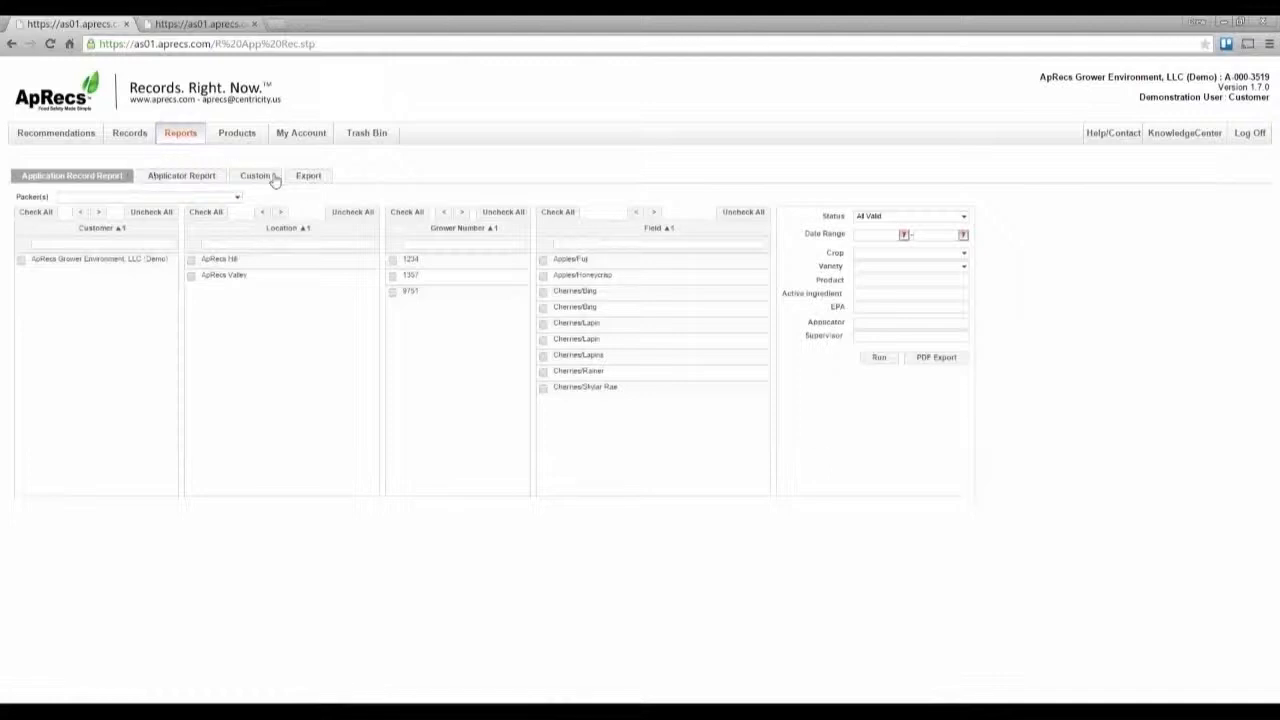
Step: Open the packer list to view the available packers, then close it
click(87, 196)
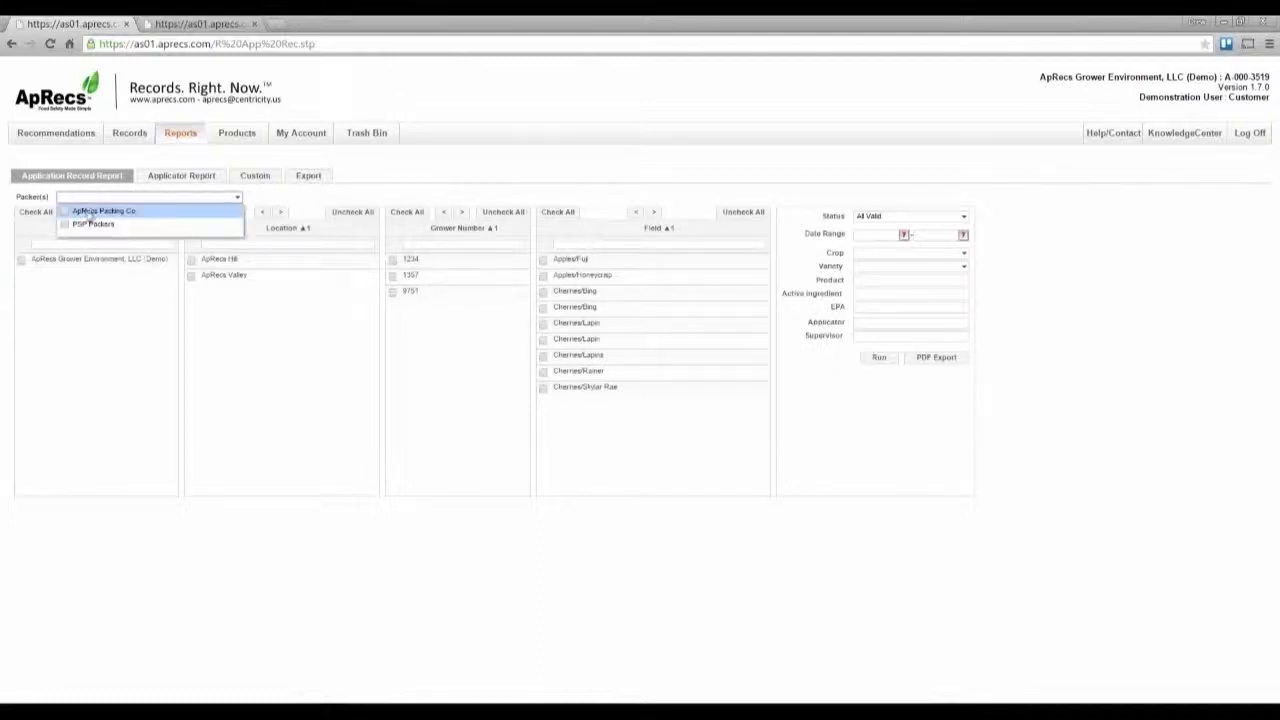
click(84, 287)
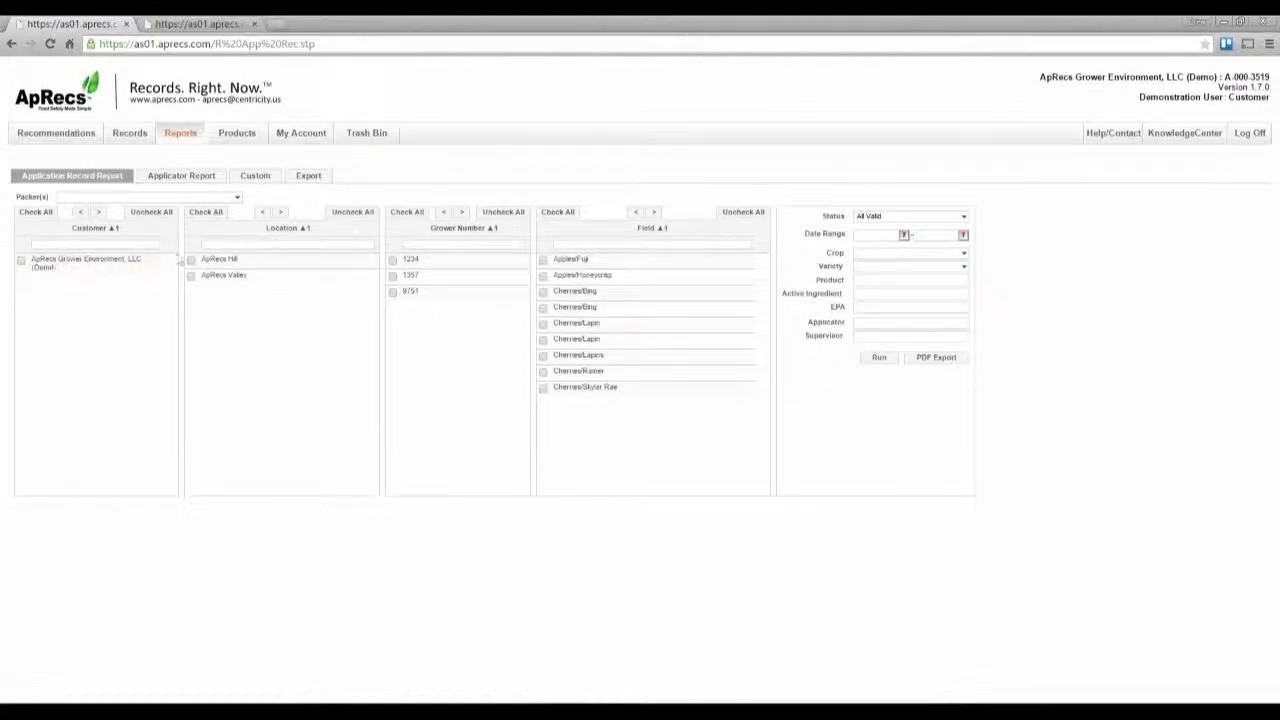
Step: Filter the grower number list by 1234, then clear the filter again
click(429, 243)
text(1234)
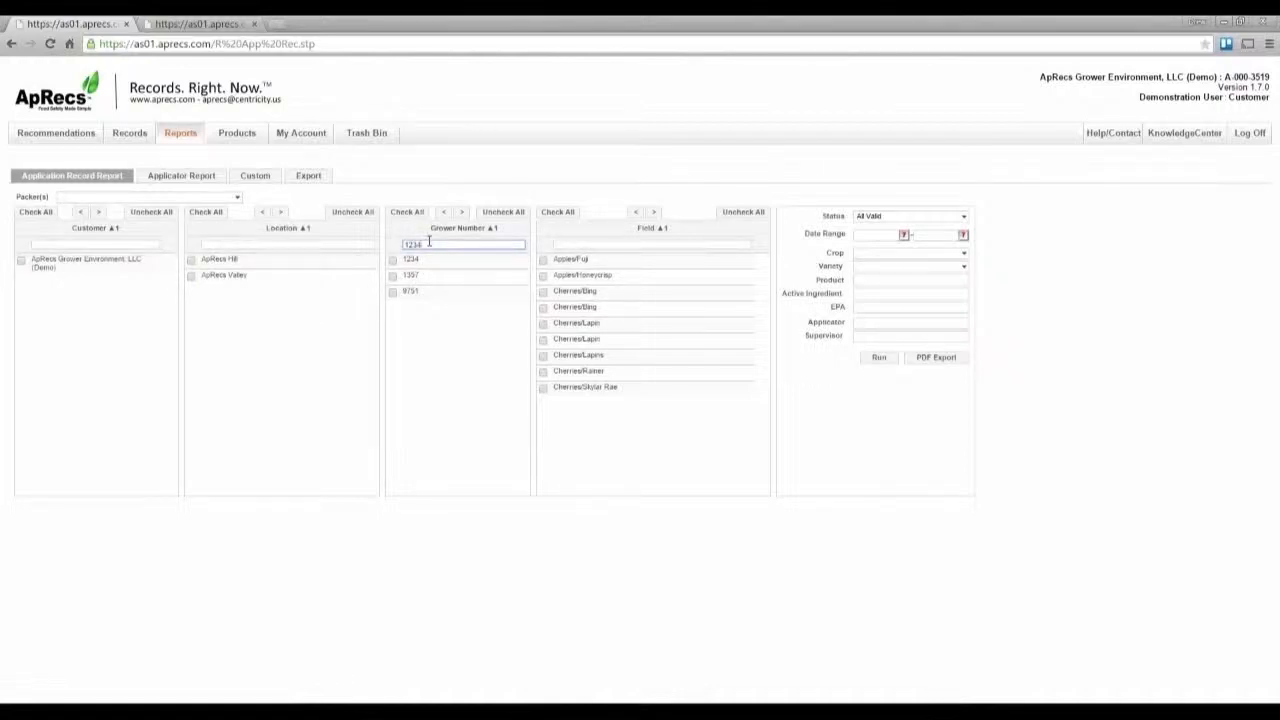
key(Return)
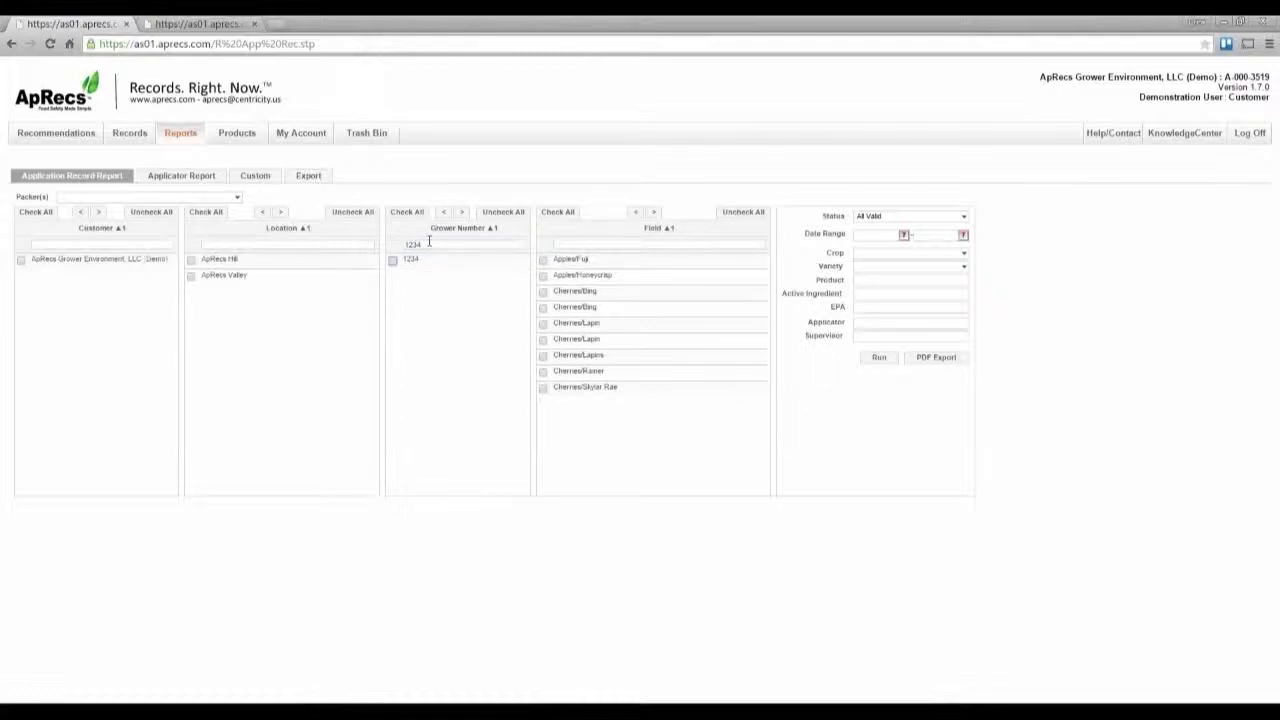
double_click(407, 243)
key(BackSpace)
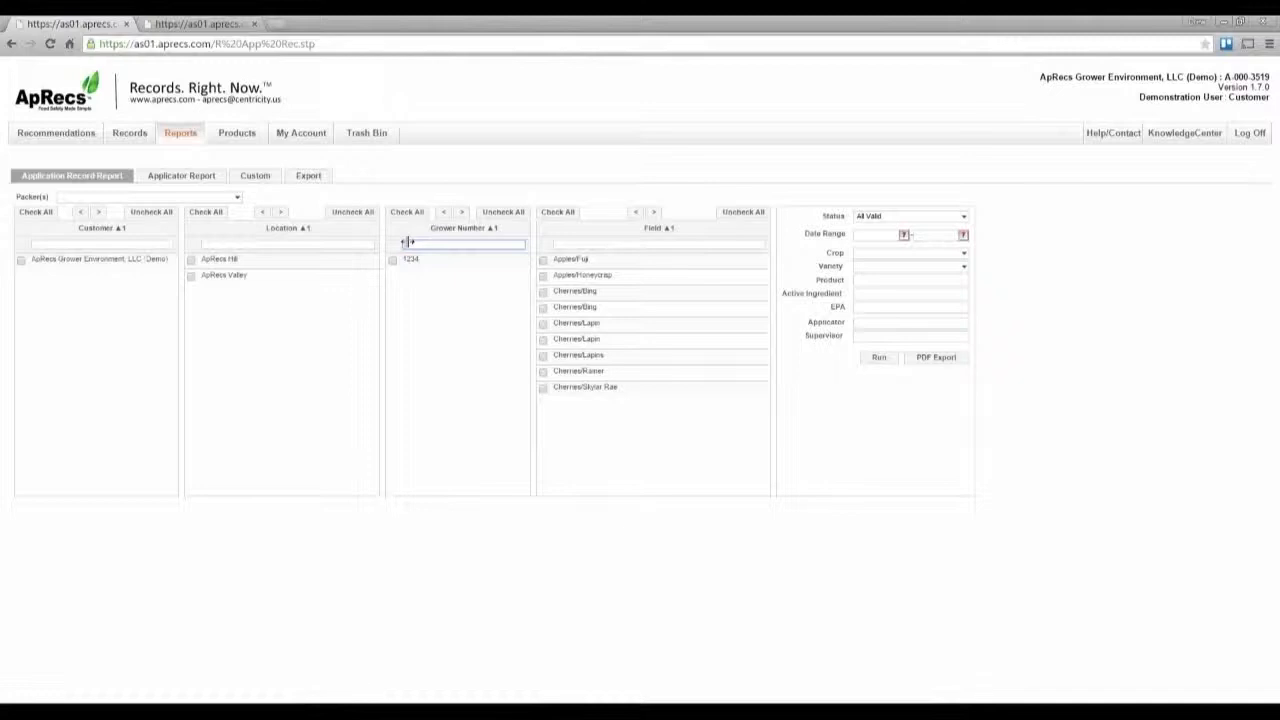
key(Return)
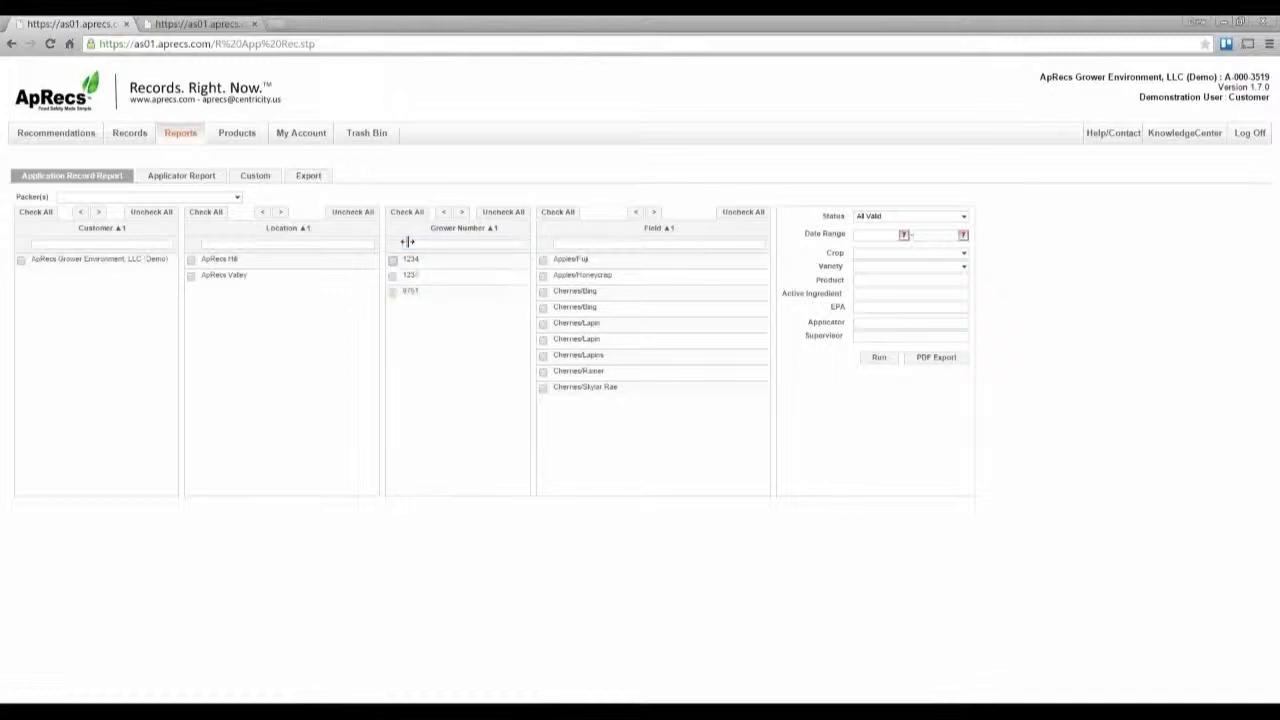
Step: Select grower number 1234 and the Cherries/Bing field, and run the application record report
click(393, 262)
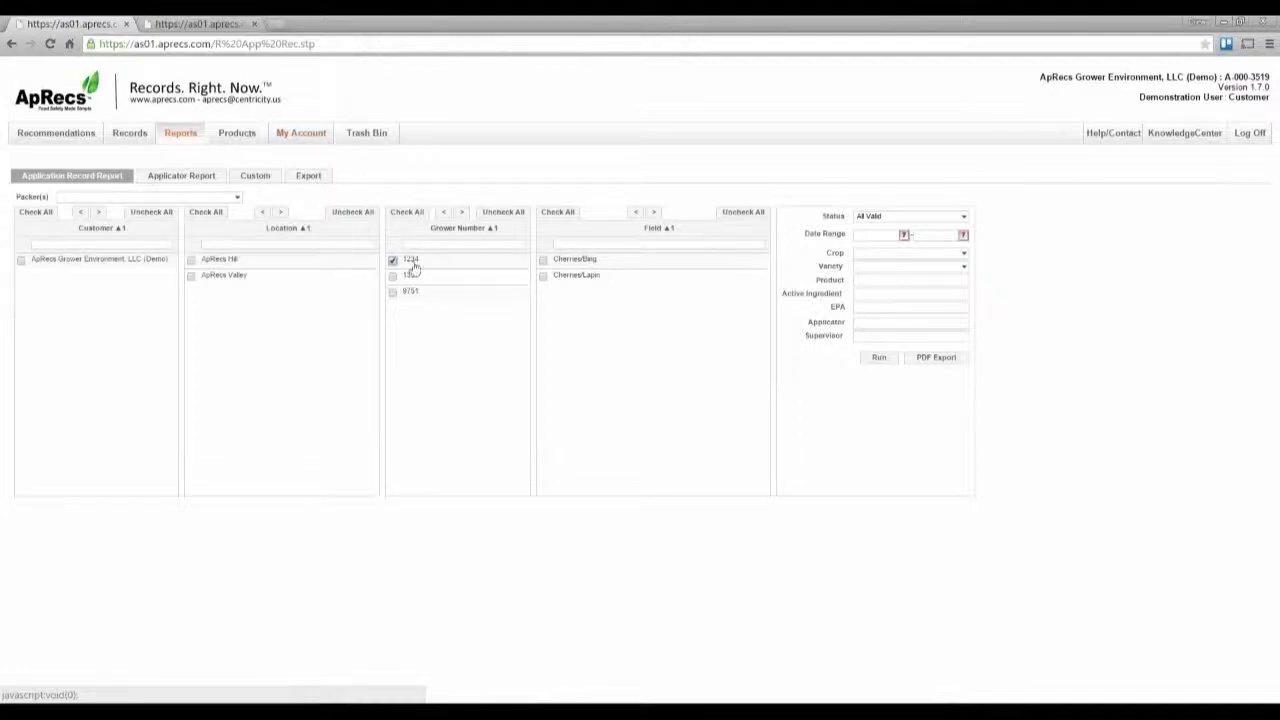
click(543, 260)
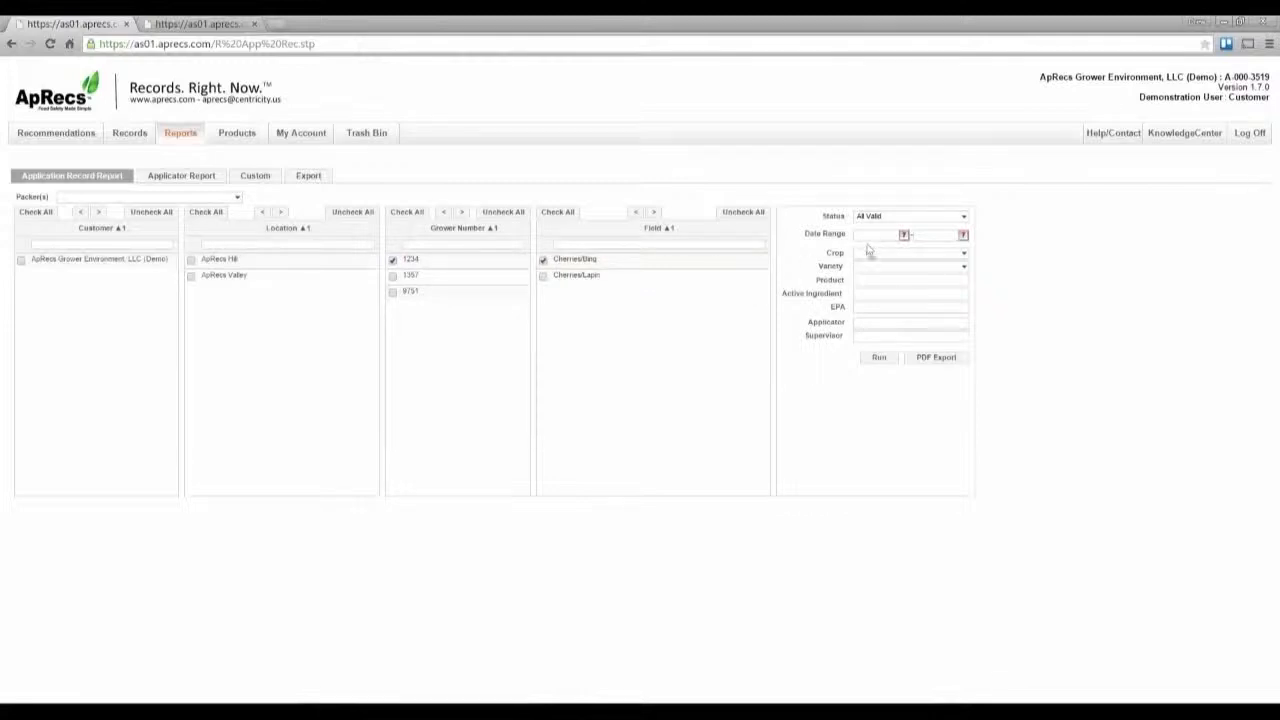
click(862, 280)
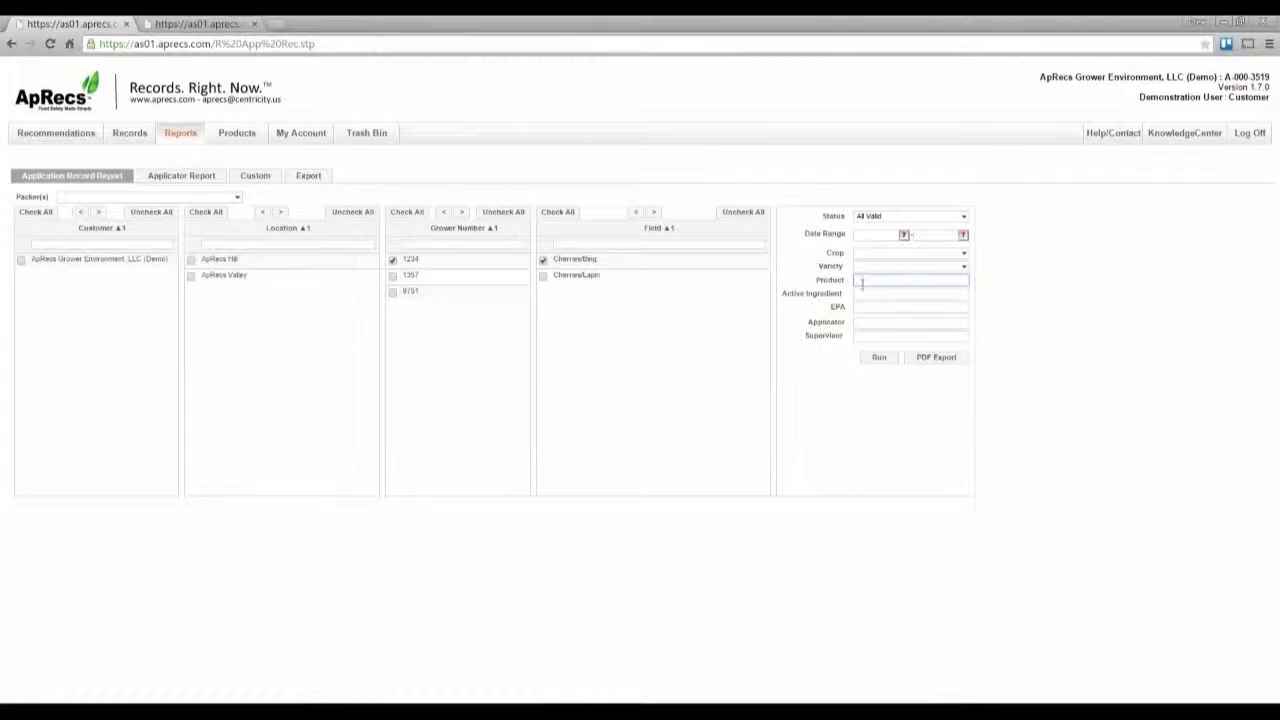
click(868, 347)
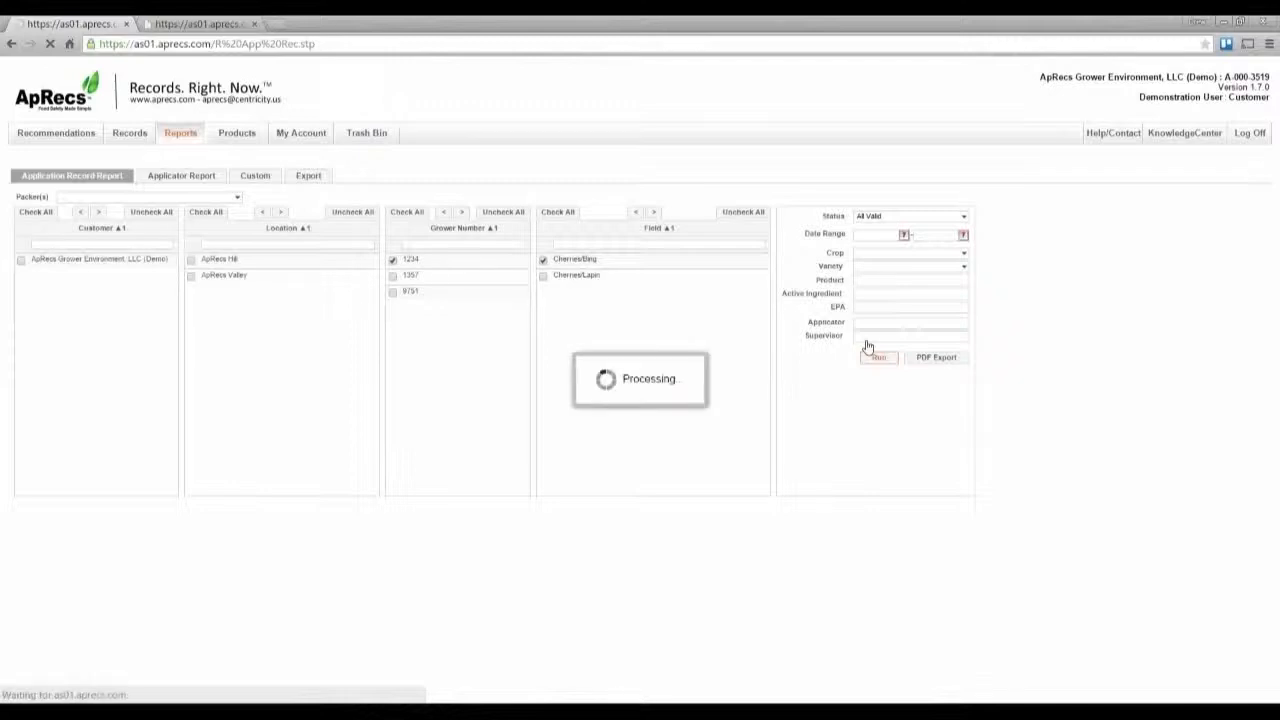
Step: Open the first application record of the results as a PDF
scroll(866, 346, down, 2)
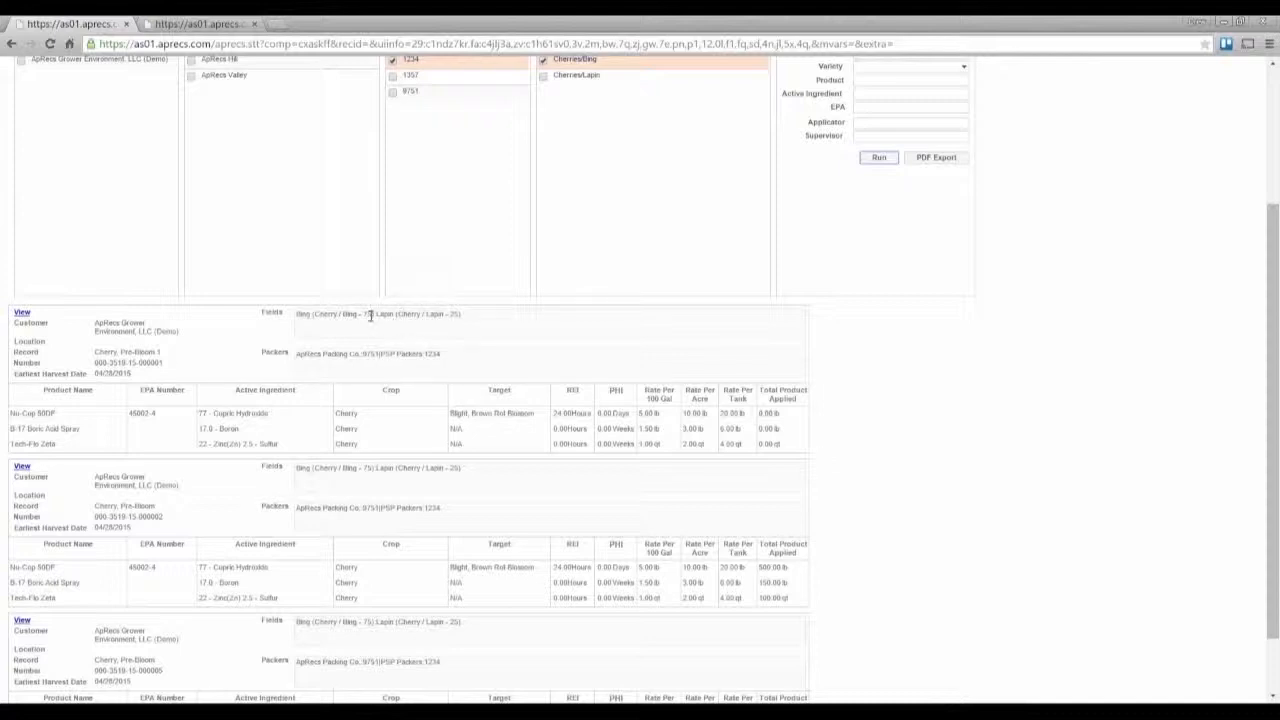
drag(372, 315, 298, 316)
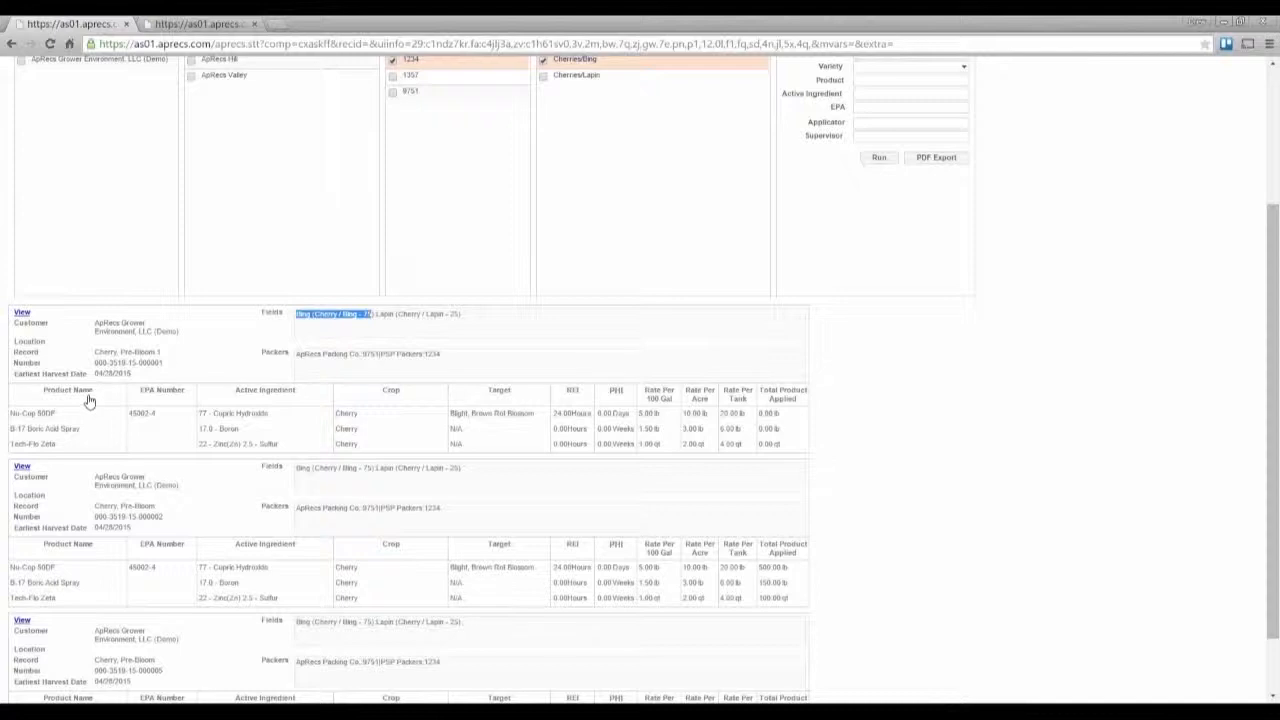
click(22, 314)
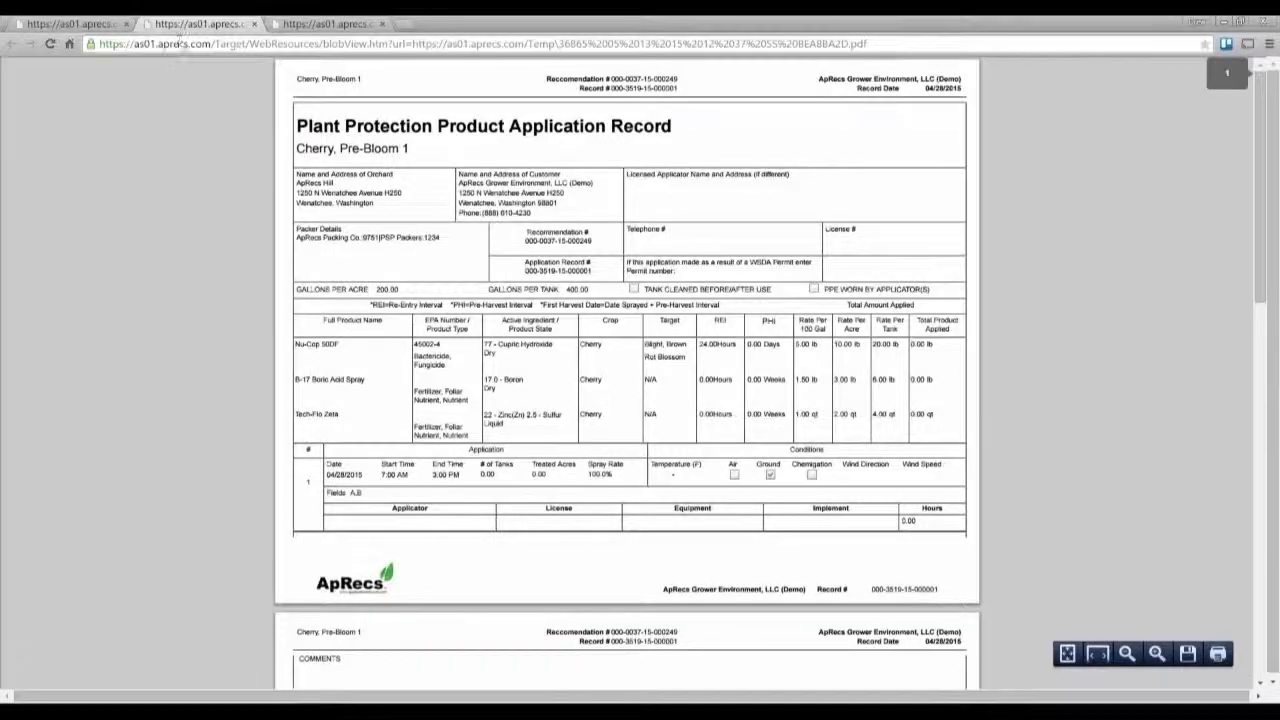
Step: Review the pages of the application record PDF and return to the report tab
drag(187, 30, 362, 162)
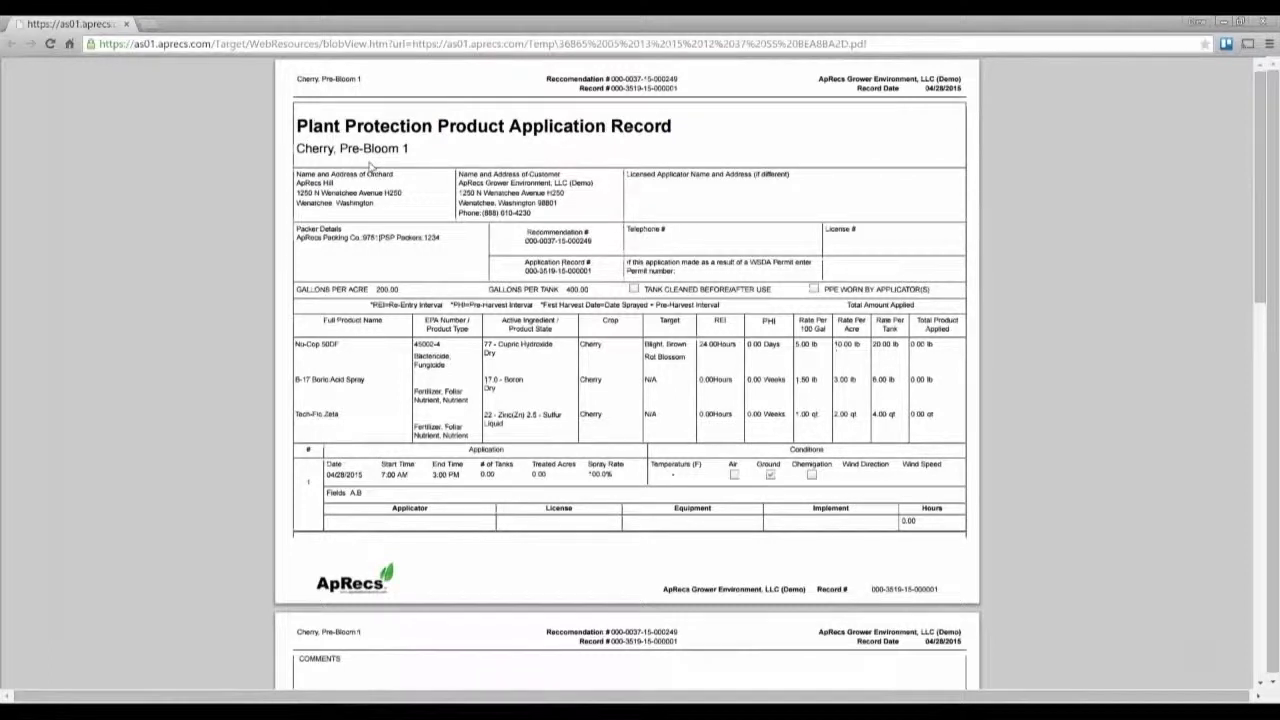
scroll(370, 167, down, 7)
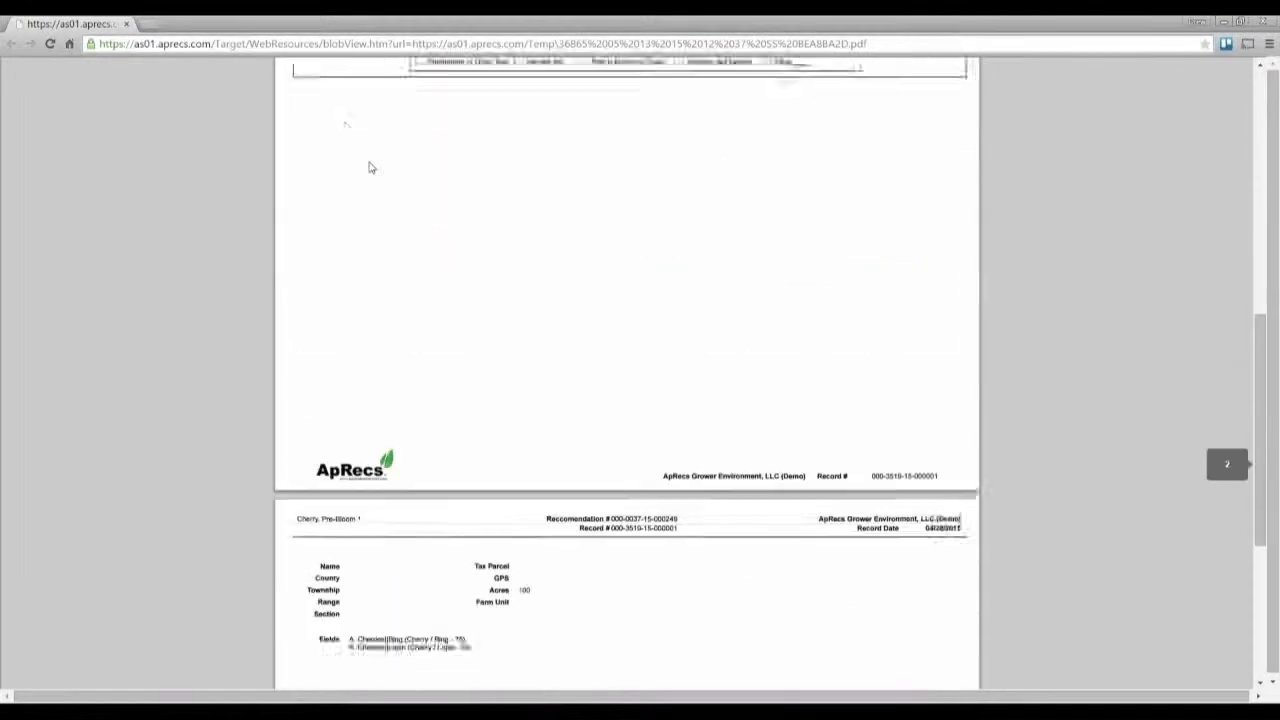
scroll(370, 167, down, 5)
scroll(370, 167, up, 13)
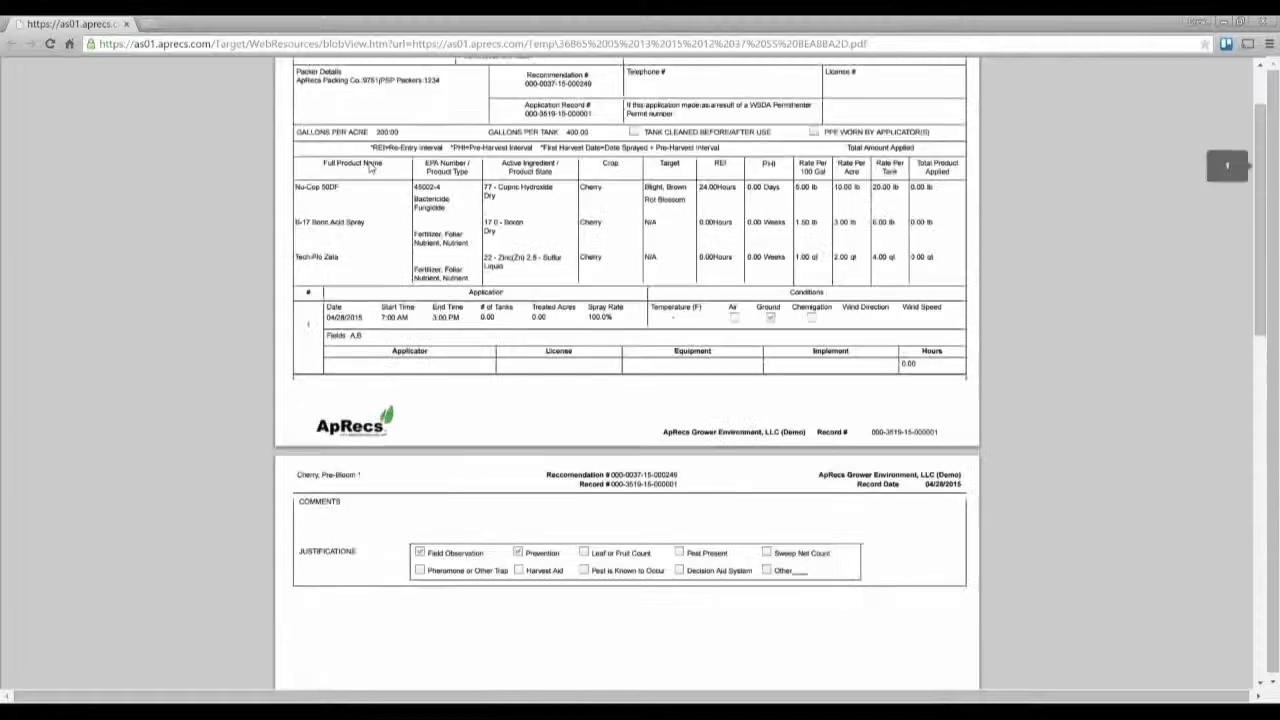
scroll(370, 167, up, 3)
click(126, 23)
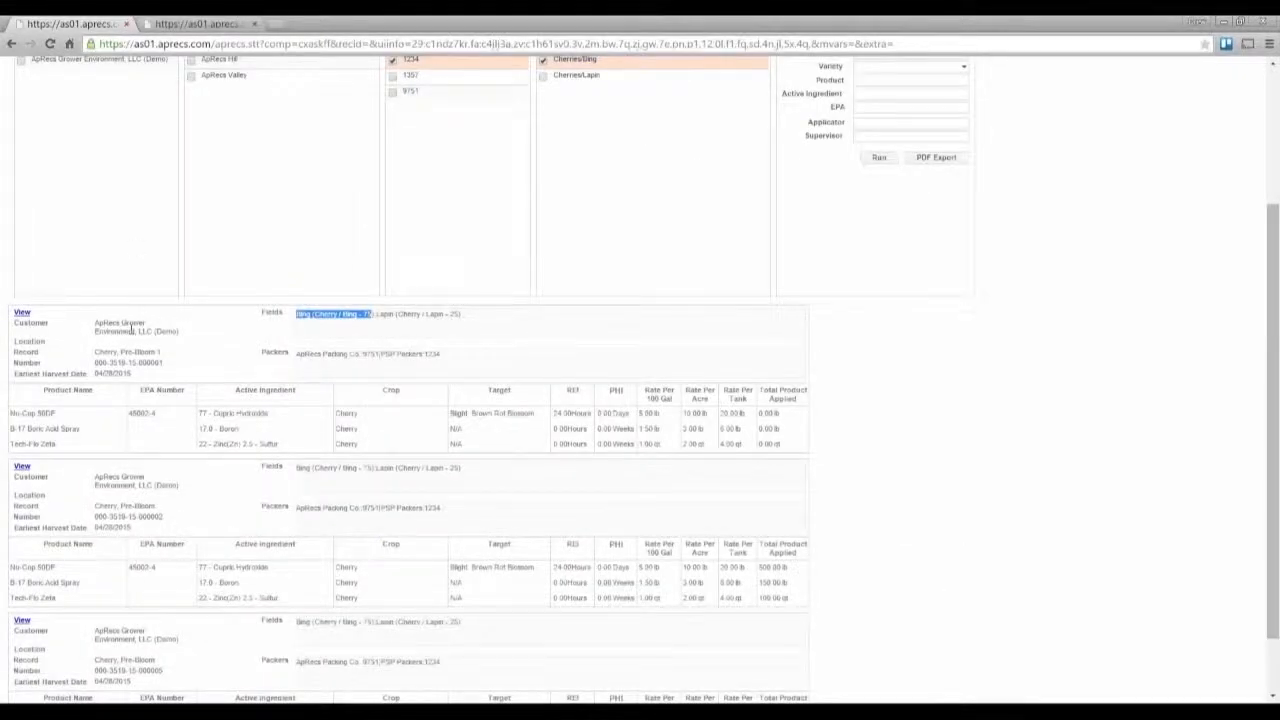
Step: Export the report as PDF, saving it on the desktop as 4833918B_All-Bings_for_Packer ABC
scroll(130, 332, down, 1)
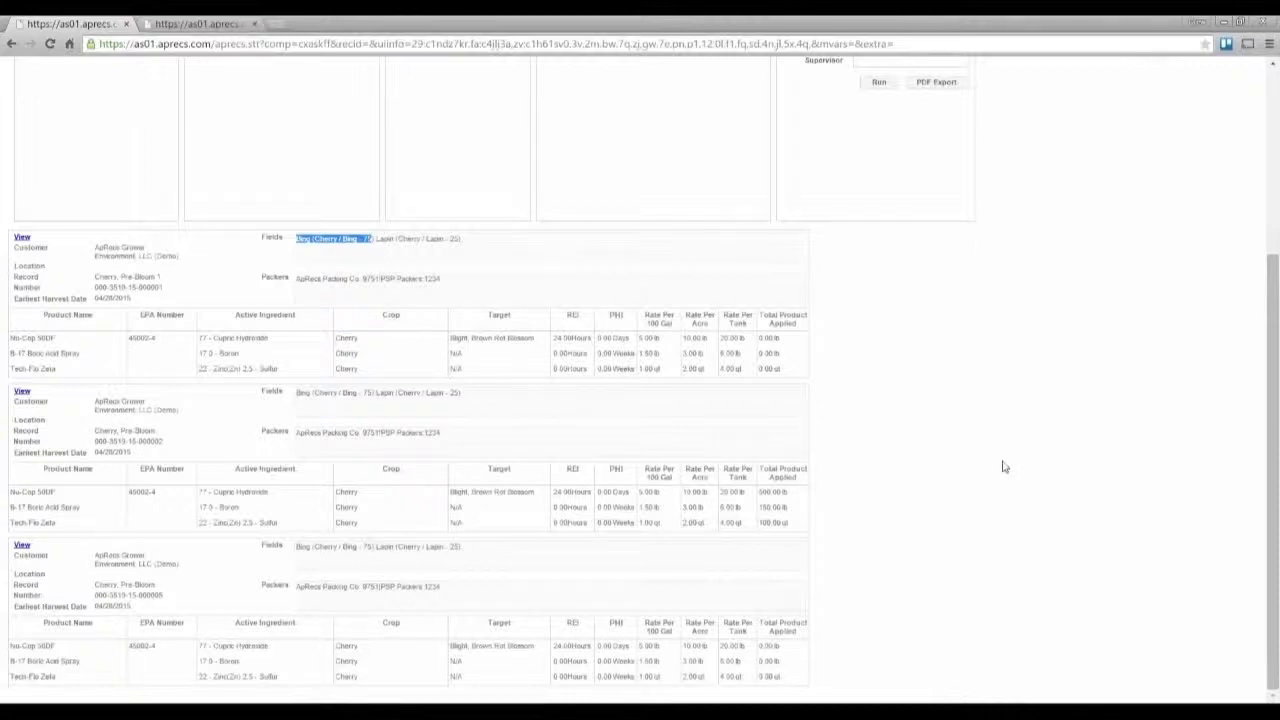
scroll(1000, 466, up, 4)
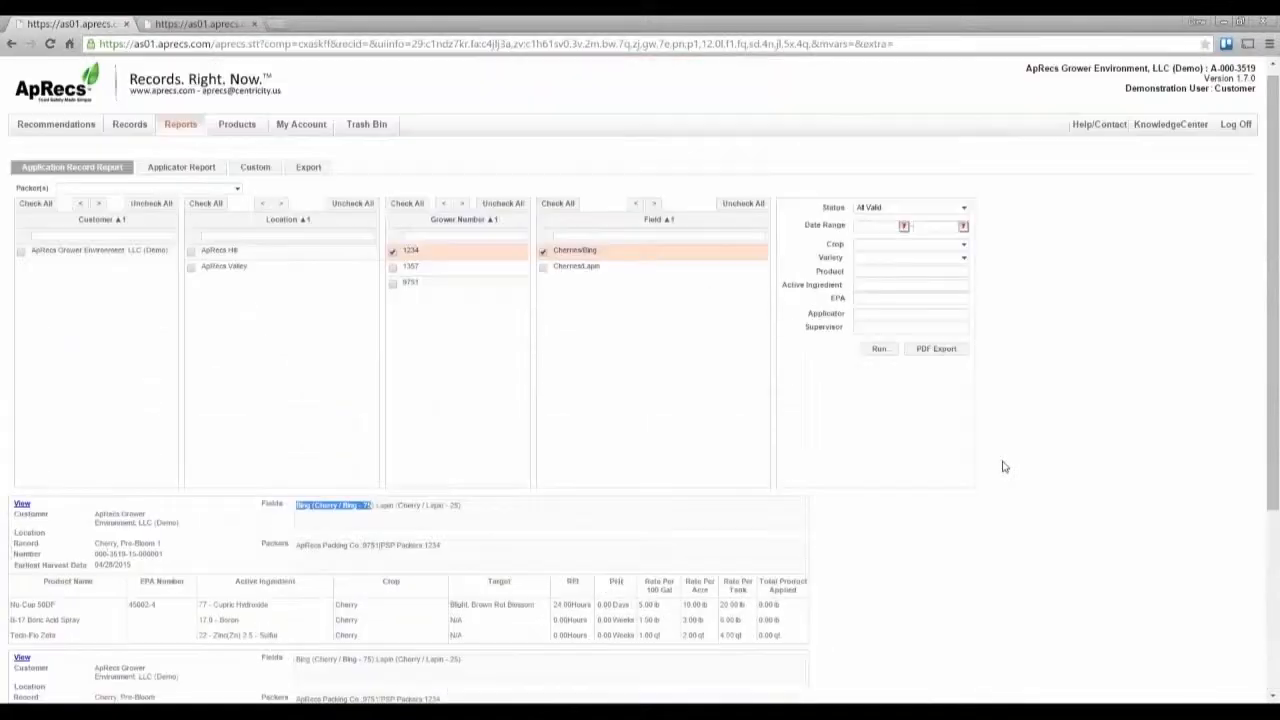
click(947, 356)
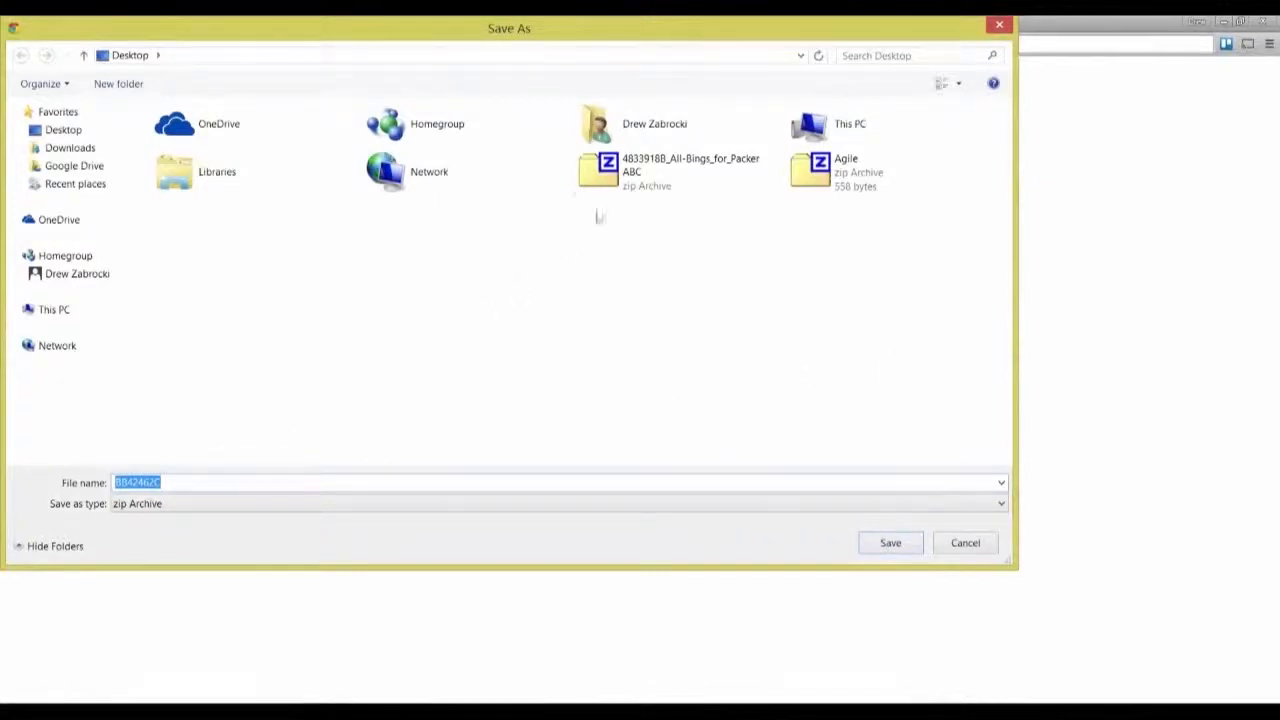
click(637, 185)
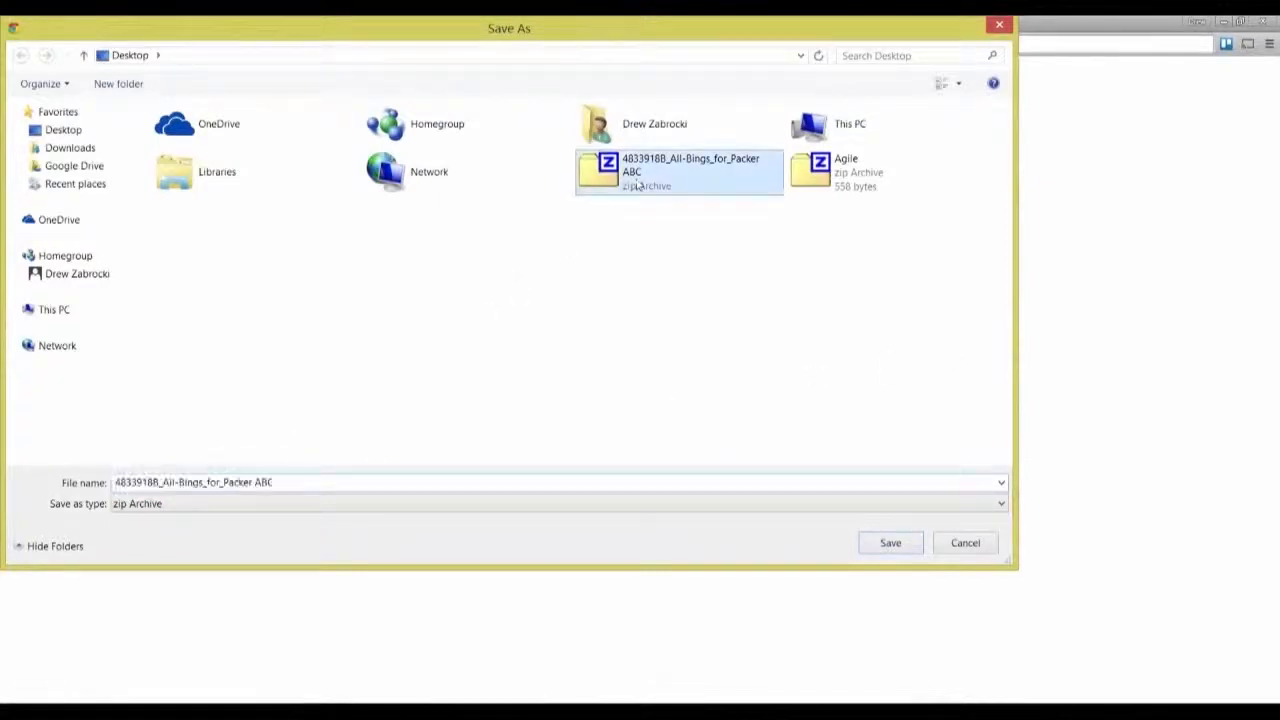
click(888, 543)
click(736, 371)
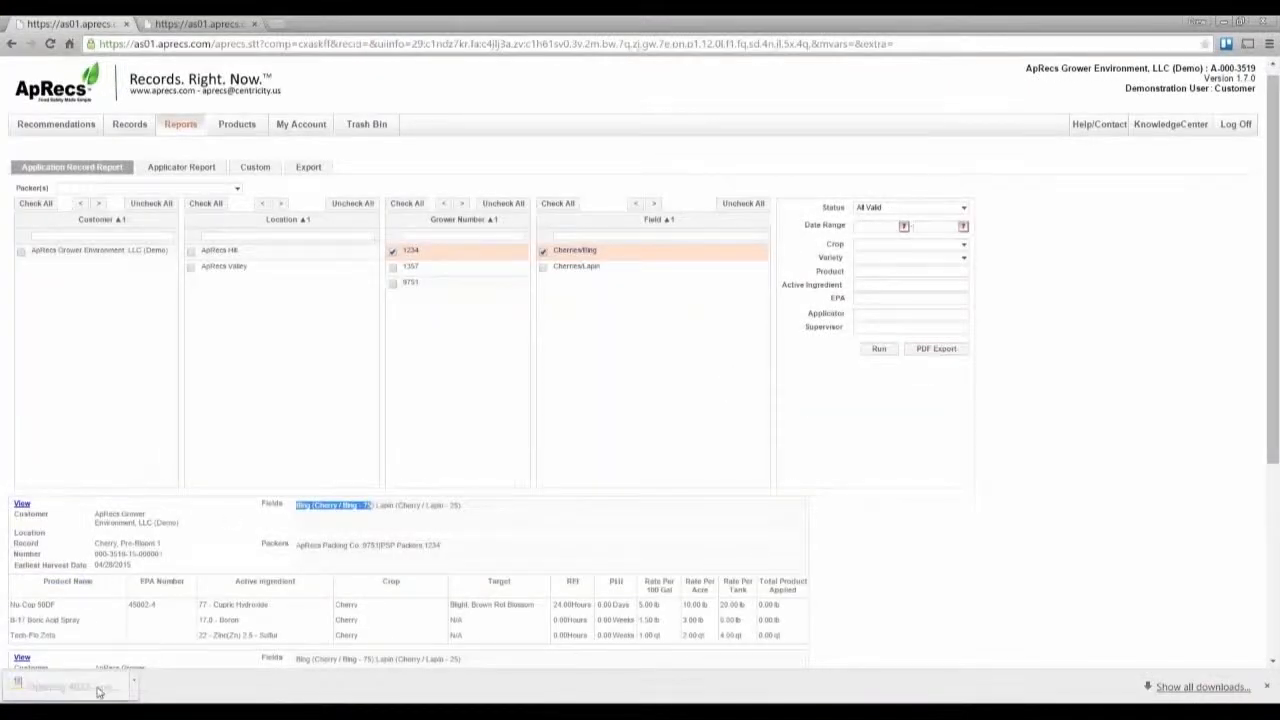
Step: Open the downloaded zip archive to review its PDF files, then close it
click(70, 686)
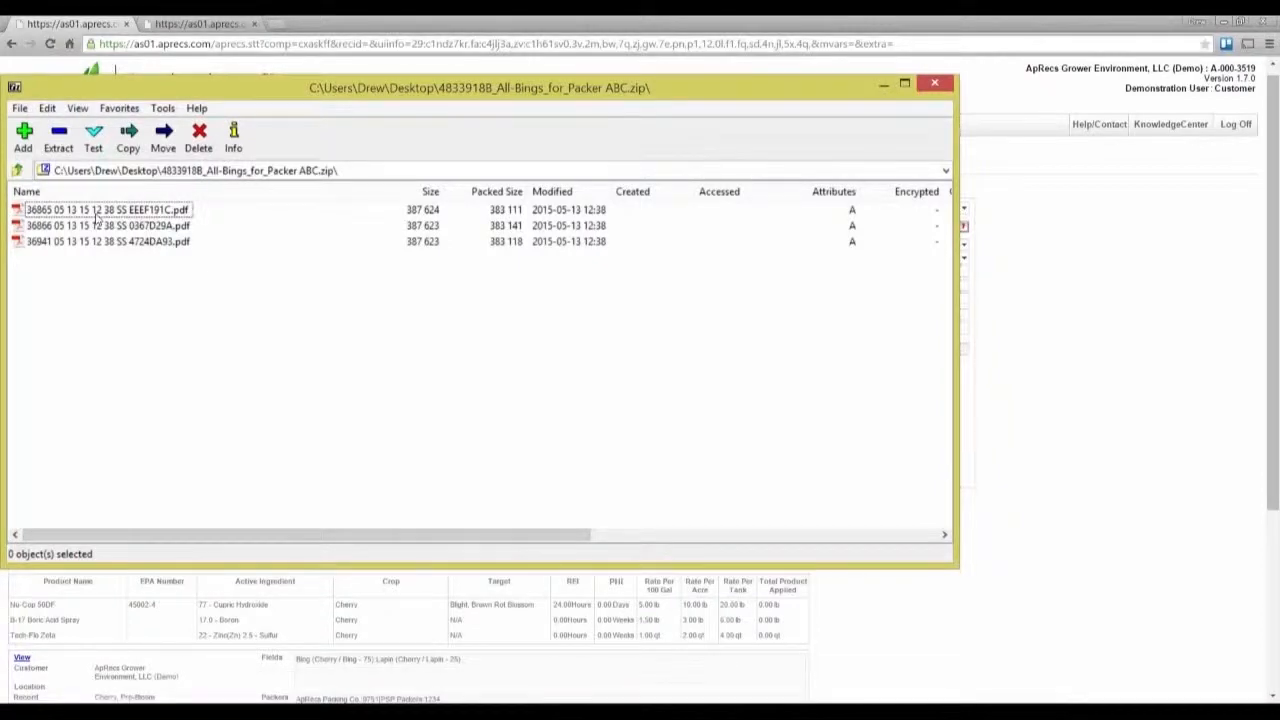
click(934, 83)
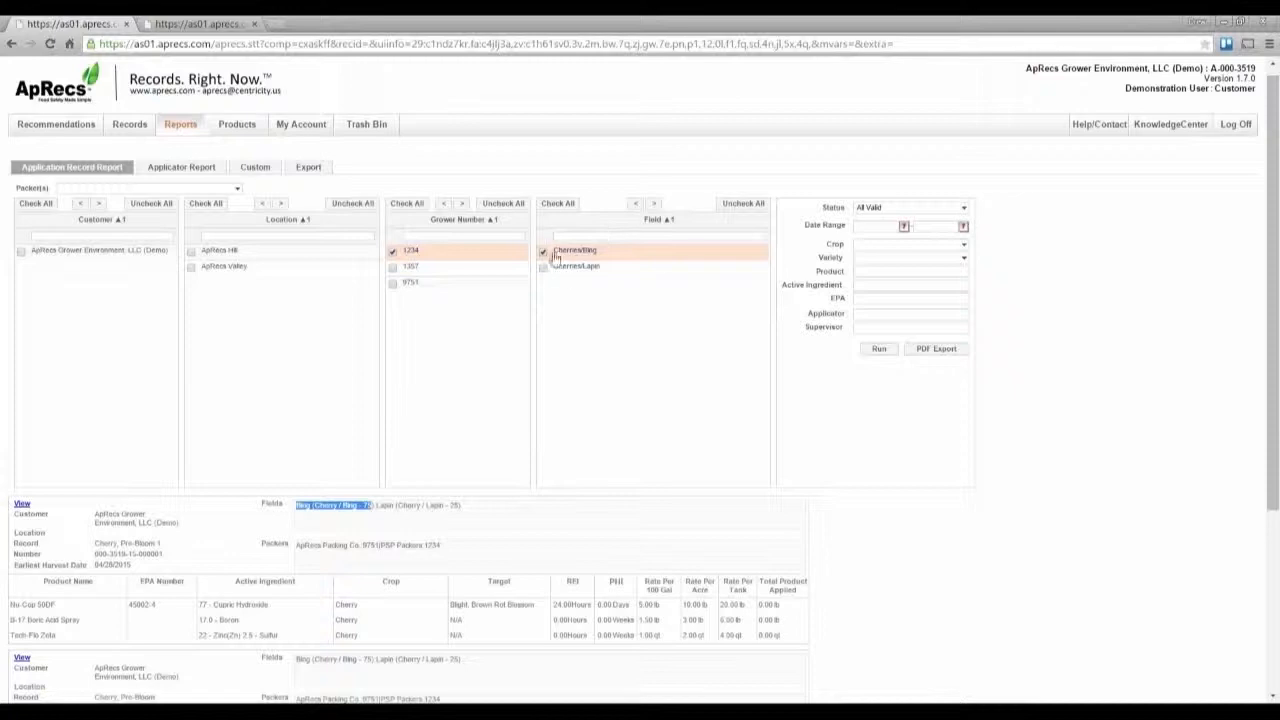
Step: Rerun the application record report for all growers and fields, filtered by active ingredient Boron
click(520, 210)
click(493, 212)
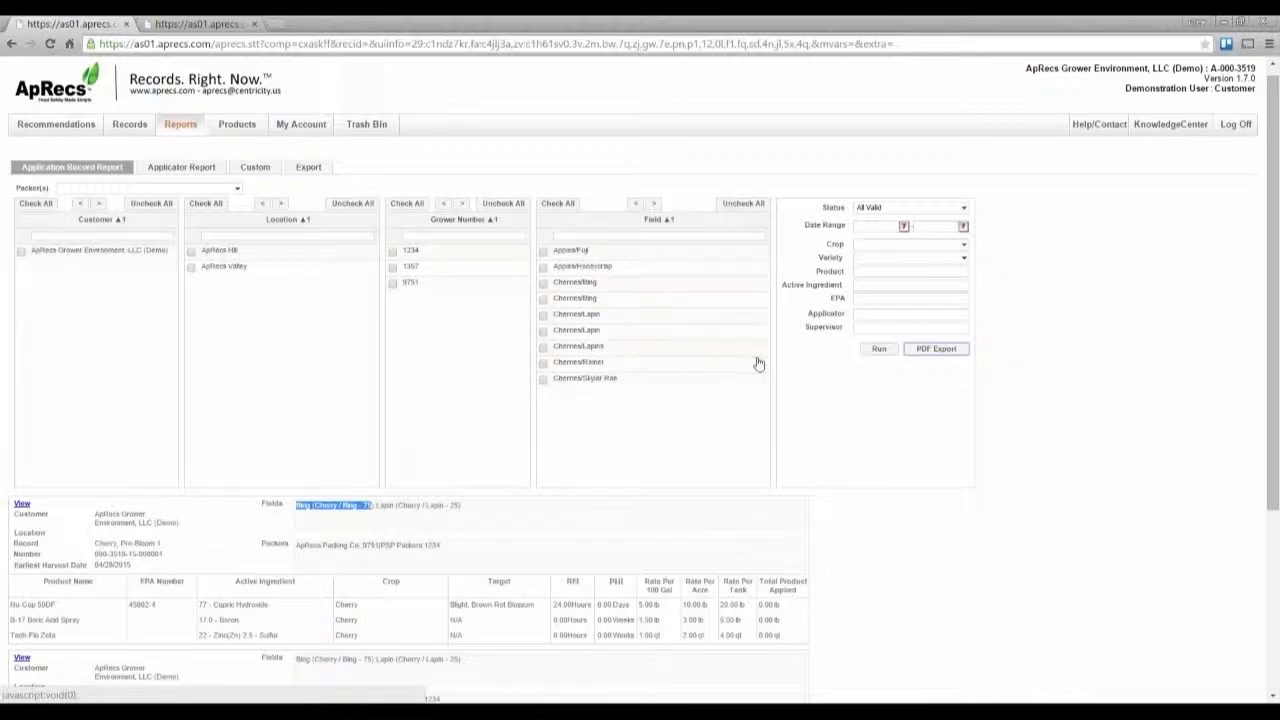
click(890, 289)
text(Boron)
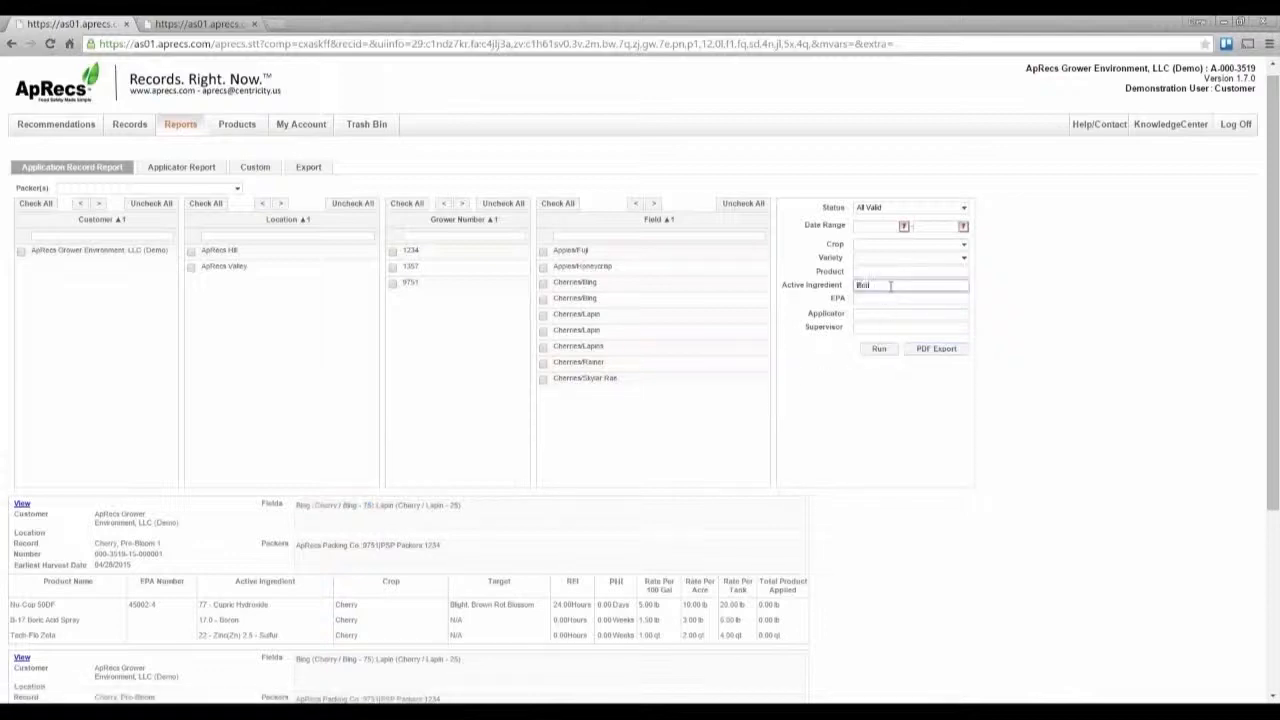
click(884, 348)
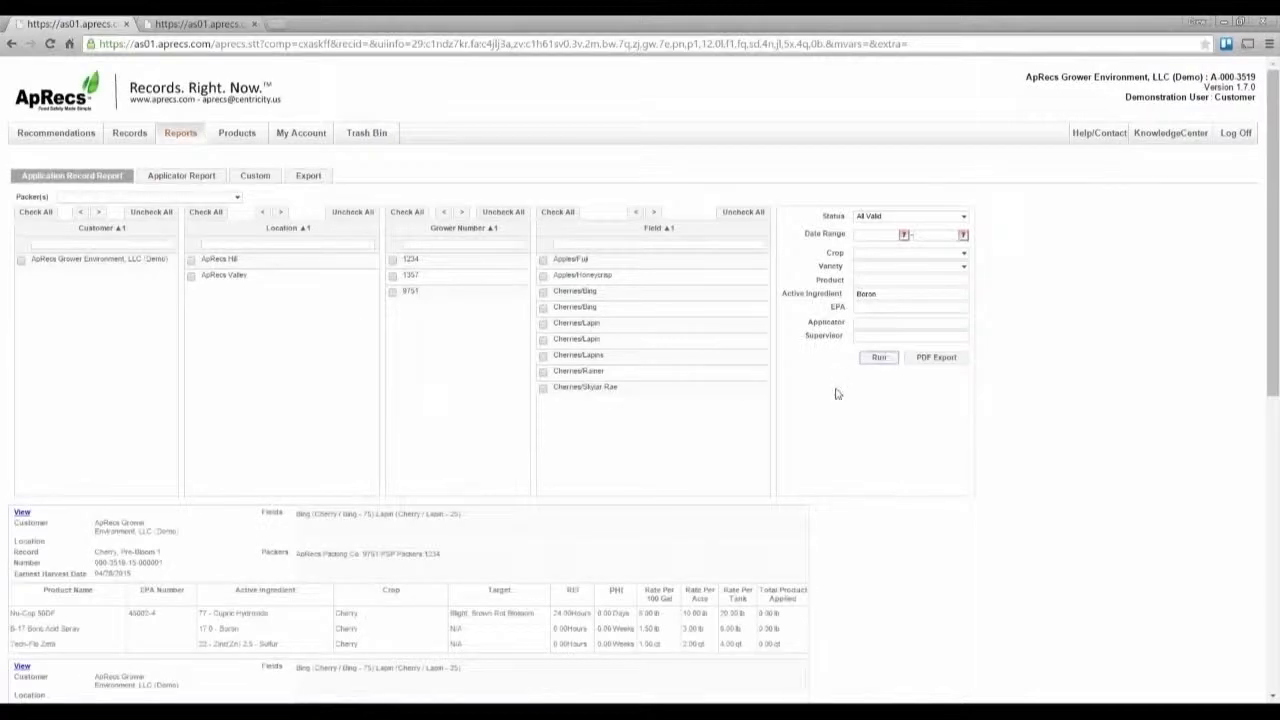
Step: Search the report page for boron and scroll through the matching records
key(ctrl+f)
text(boron)
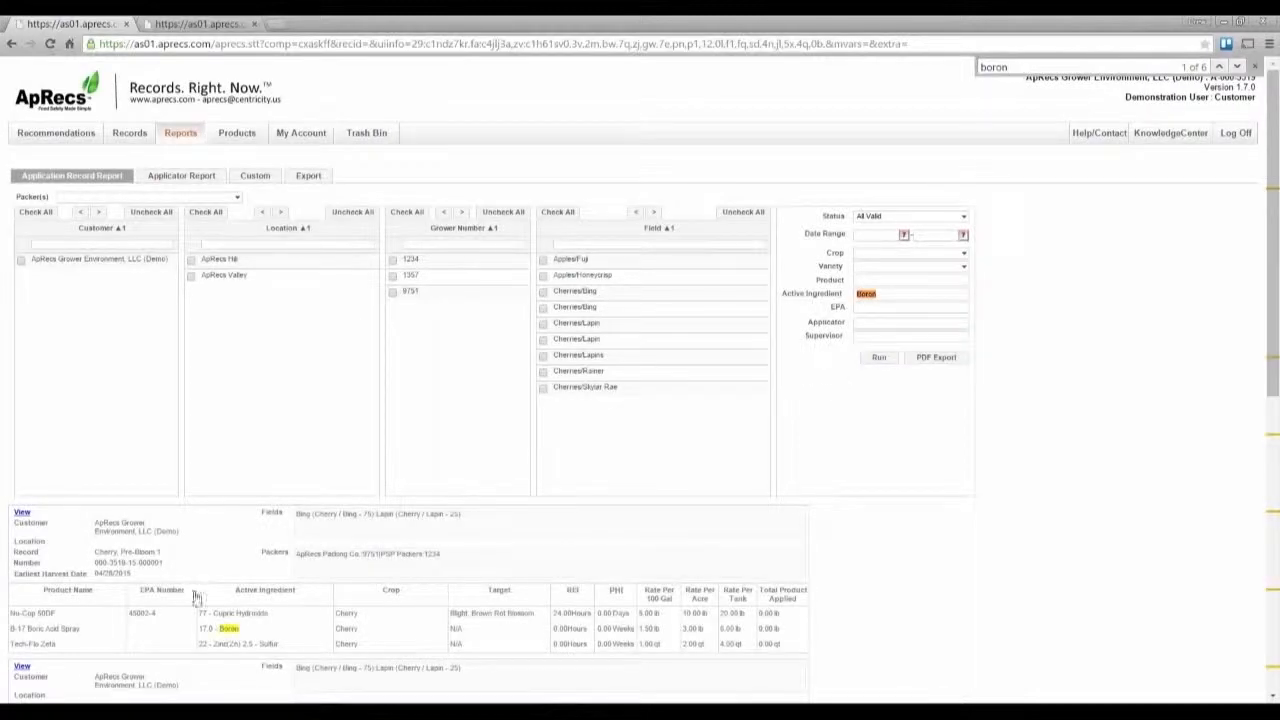
scroll(226, 634, down, 2)
scroll(226, 634, down, 1)
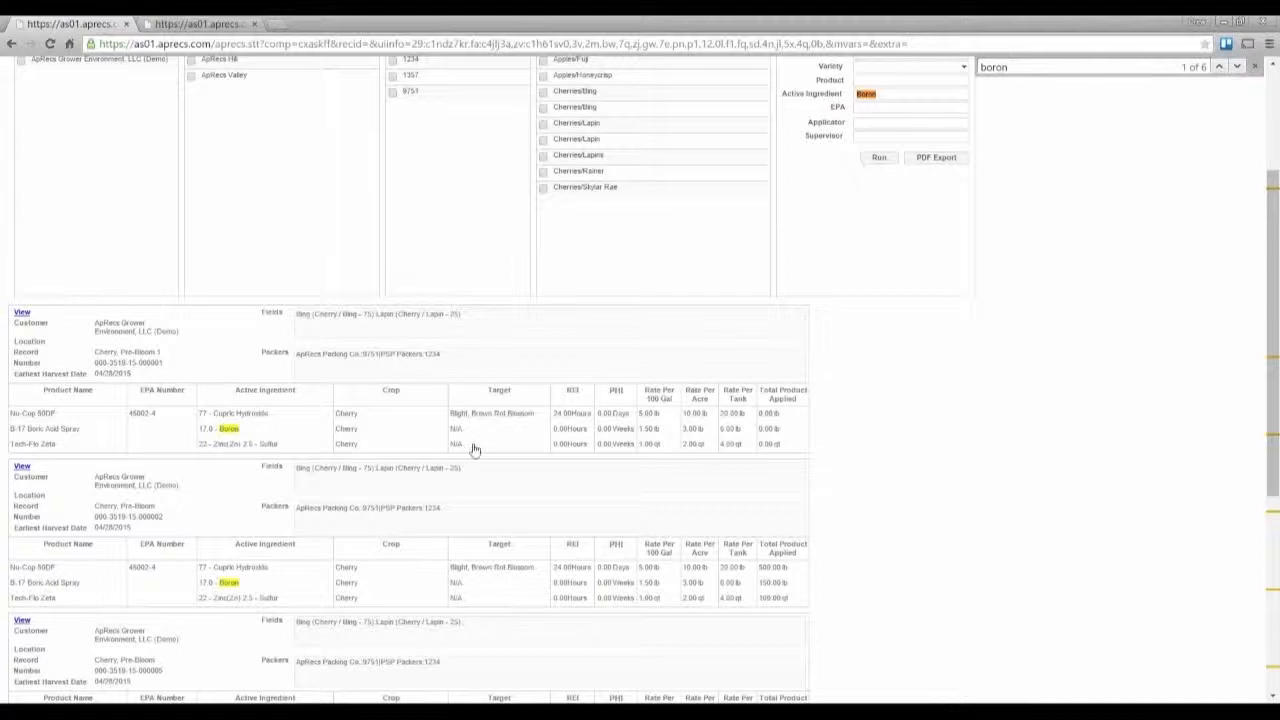
scroll(474, 450, up, 3)
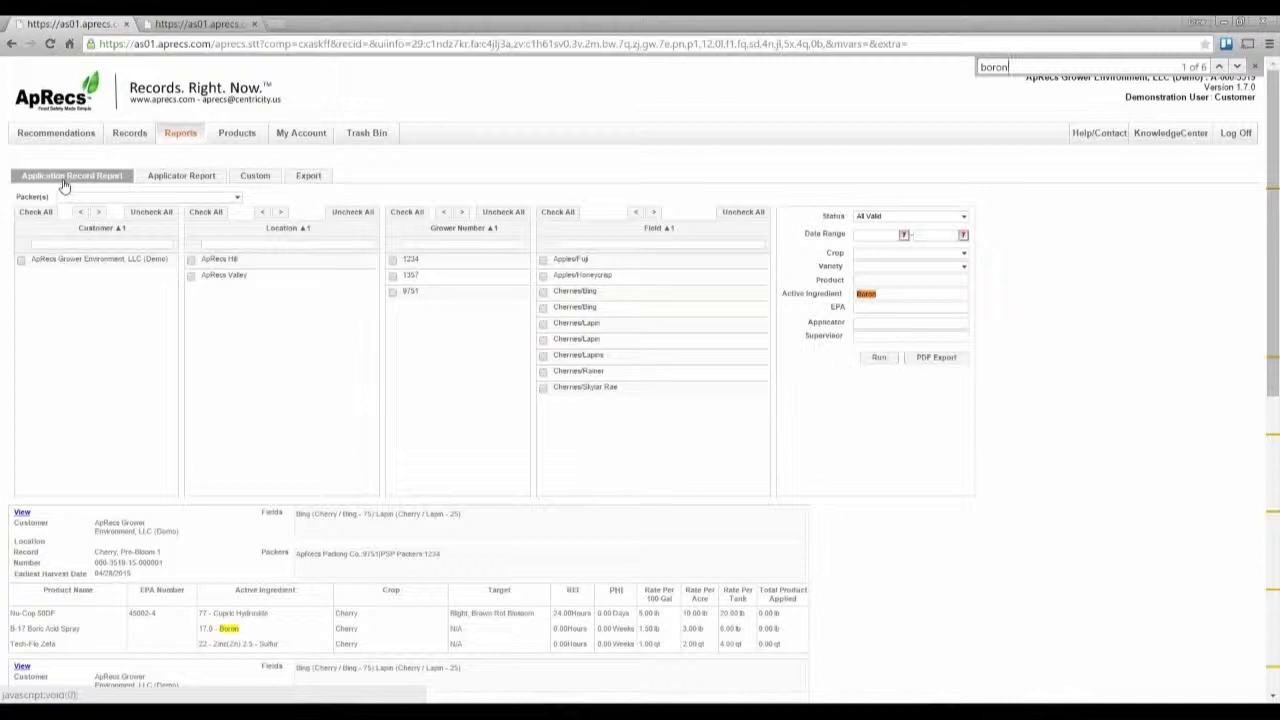
Step: Switch to the Applicator Report and select the packers ApRecs Packing Co and PSP Packers
click(167, 185)
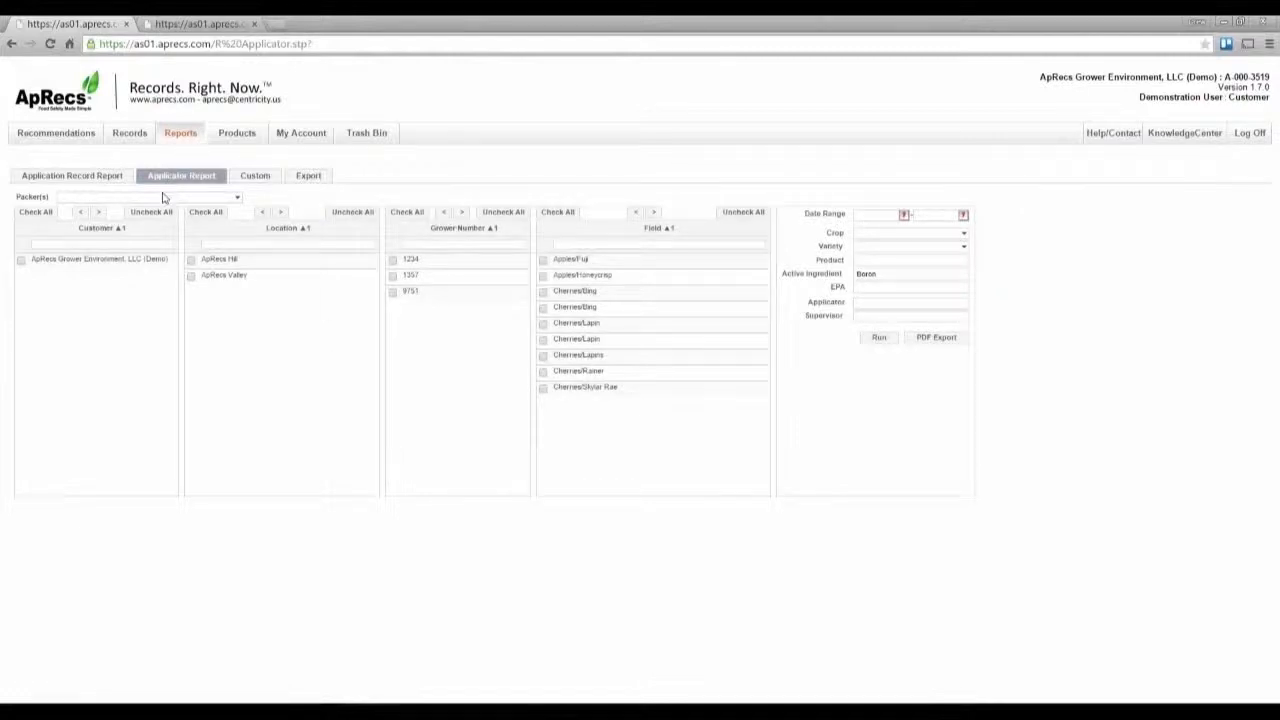
click(166, 198)
click(80, 212)
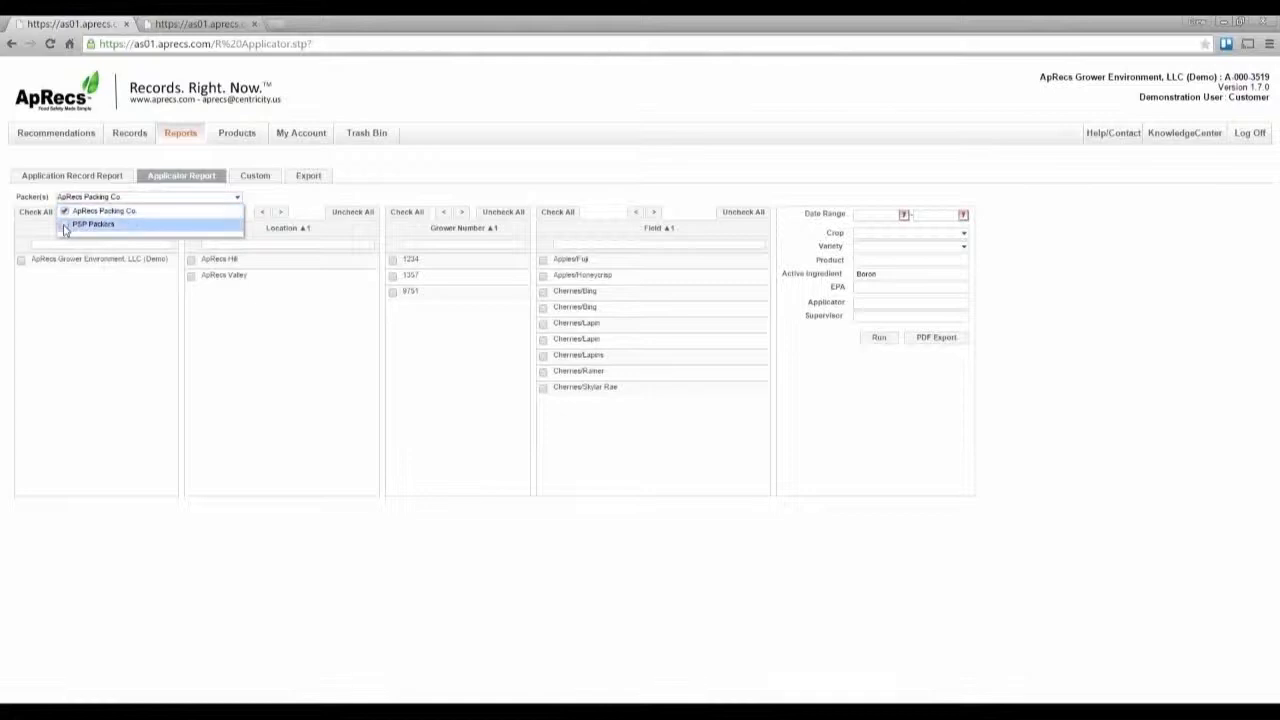
click(80, 224)
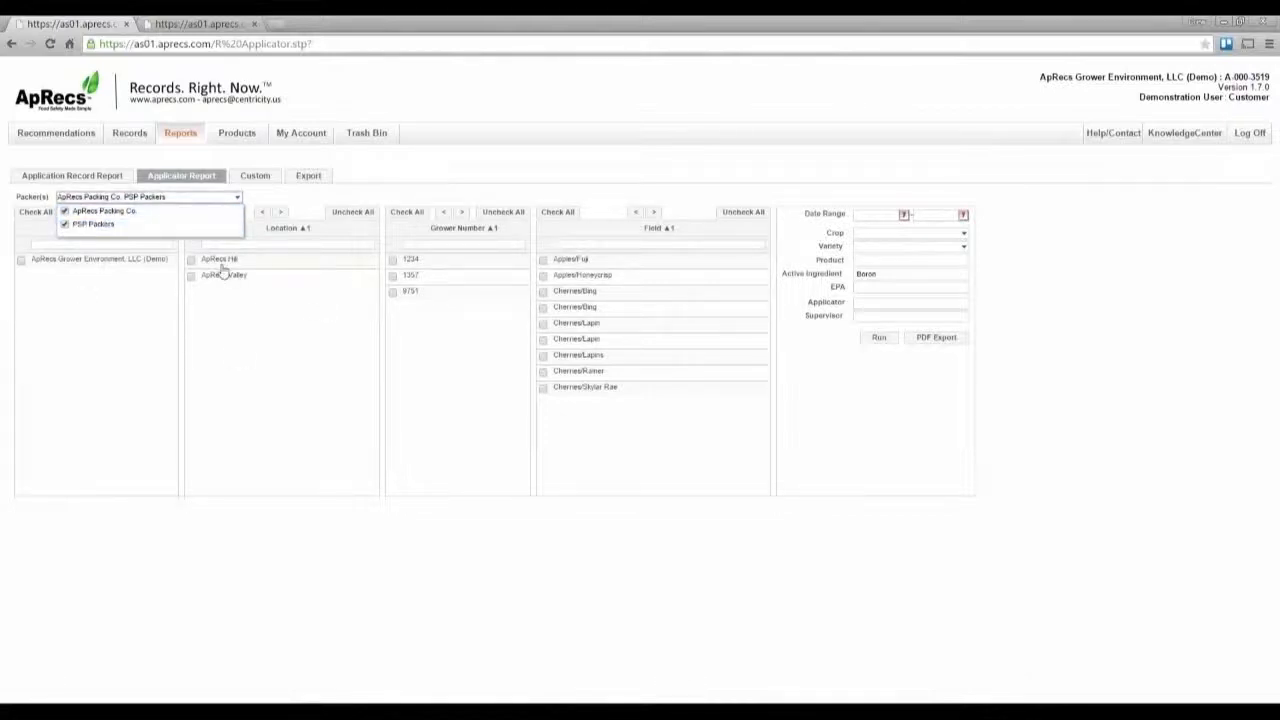
Step: Select grower numbers 1234 and 1357 and the Cherries/Lapin field, and clear the Active Ingredient filter
click(392, 259)
click(392, 275)
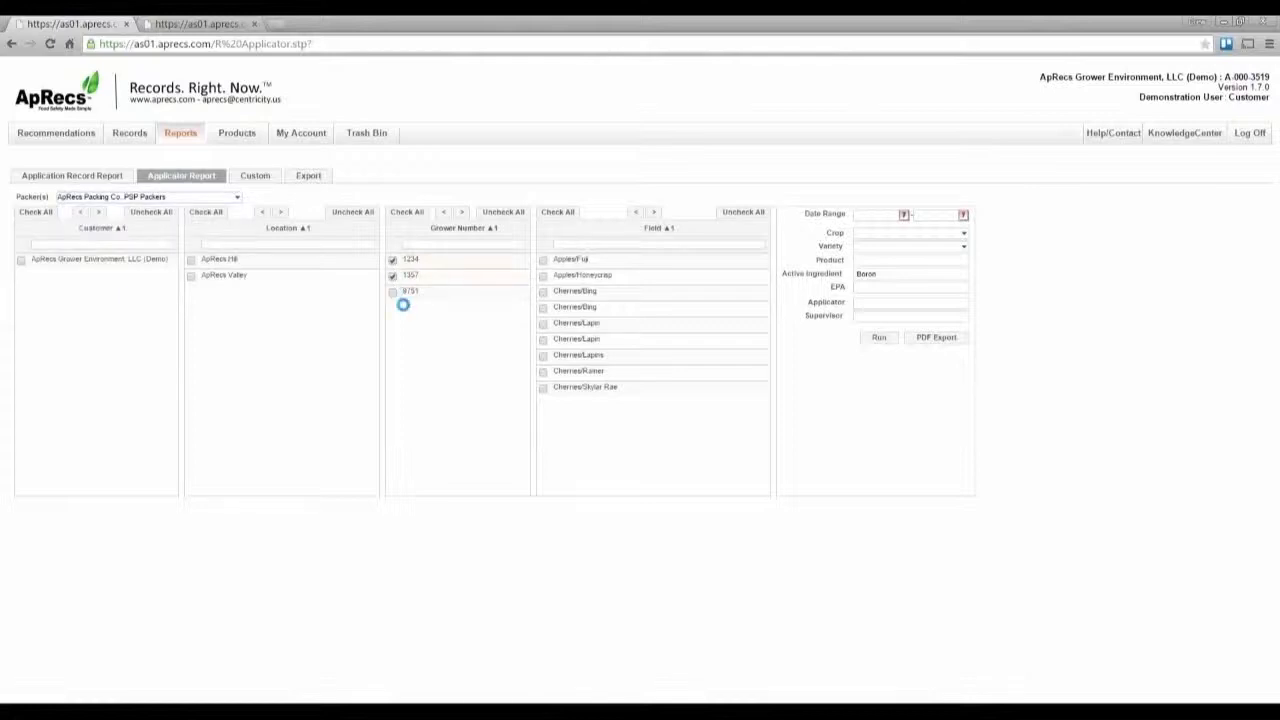
click(544, 276)
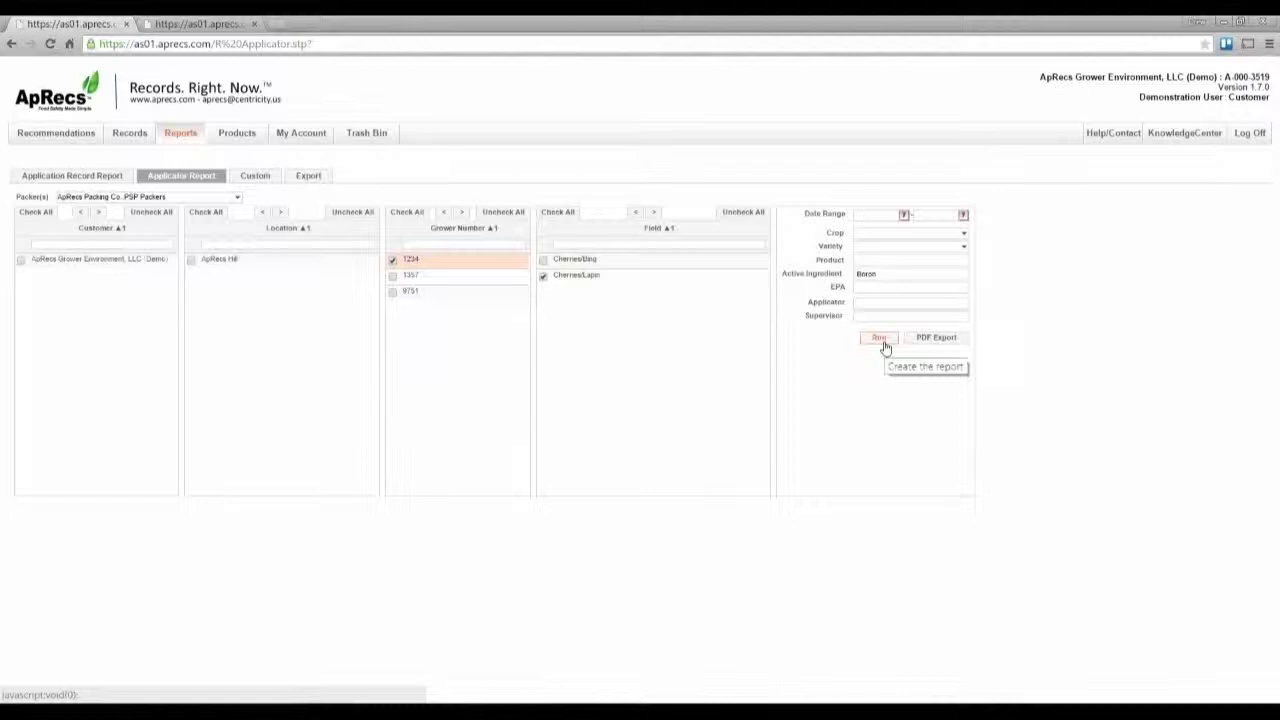
drag(882, 274, 817, 272)
key(BackSpace)
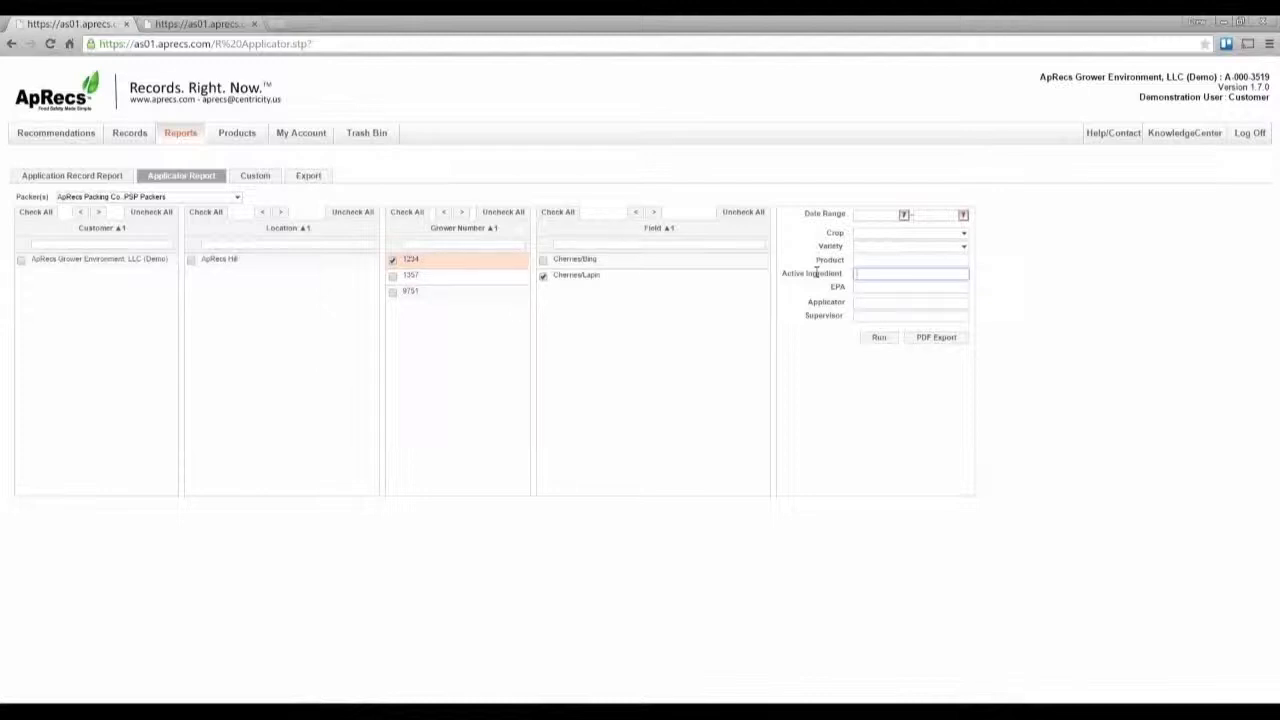
Step: Run the Applicator Report for the selected packers, grower 1234 and the Cherries/Lapin field
click(879, 337)
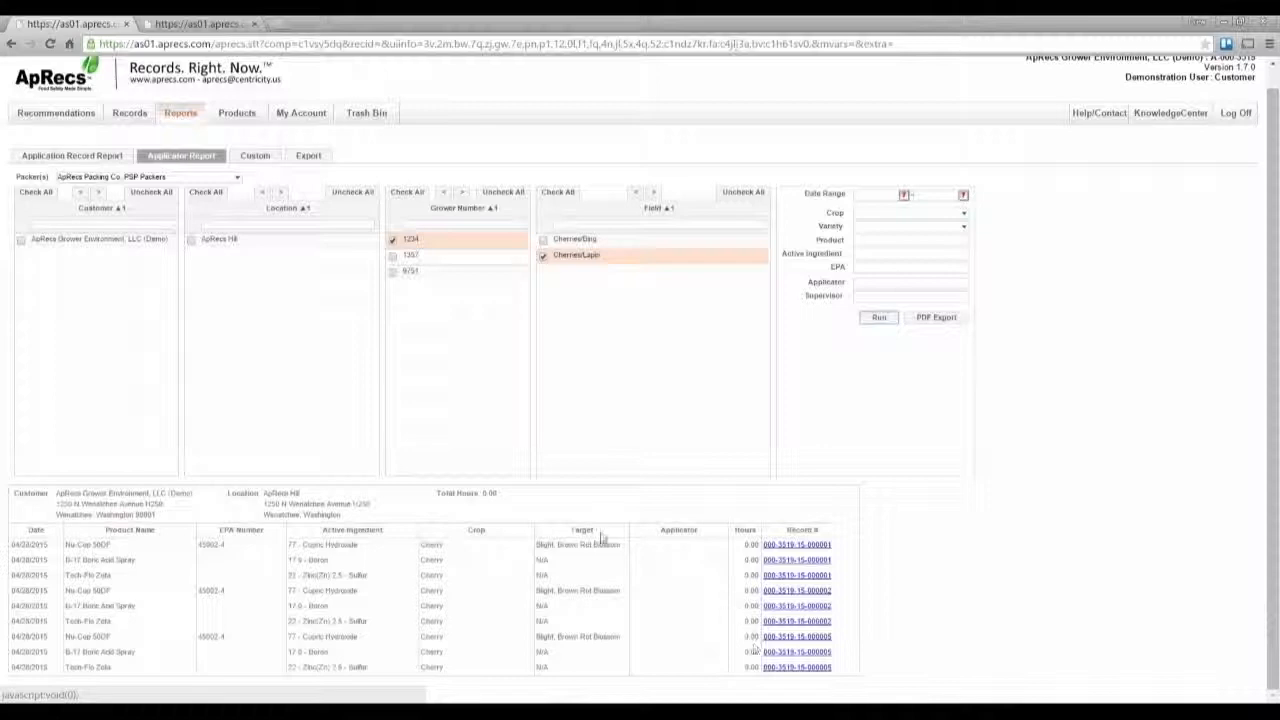
drag(500, 495, 439, 492)
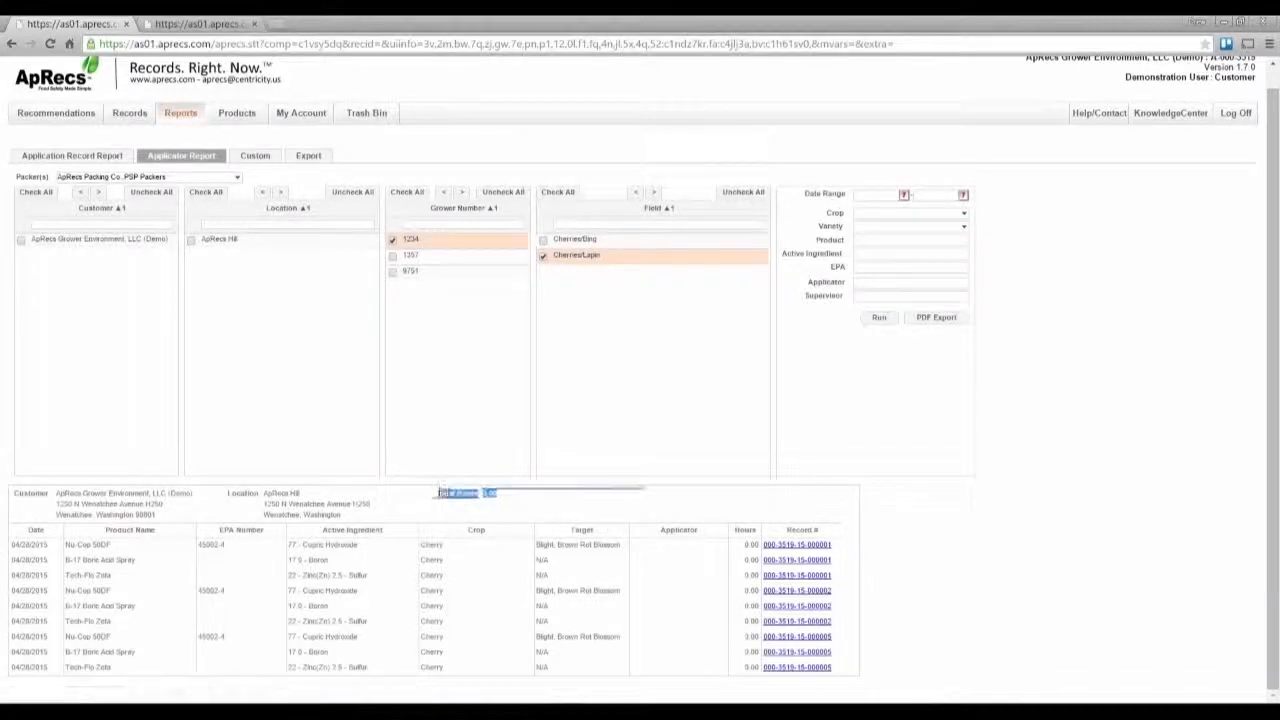
click(933, 504)
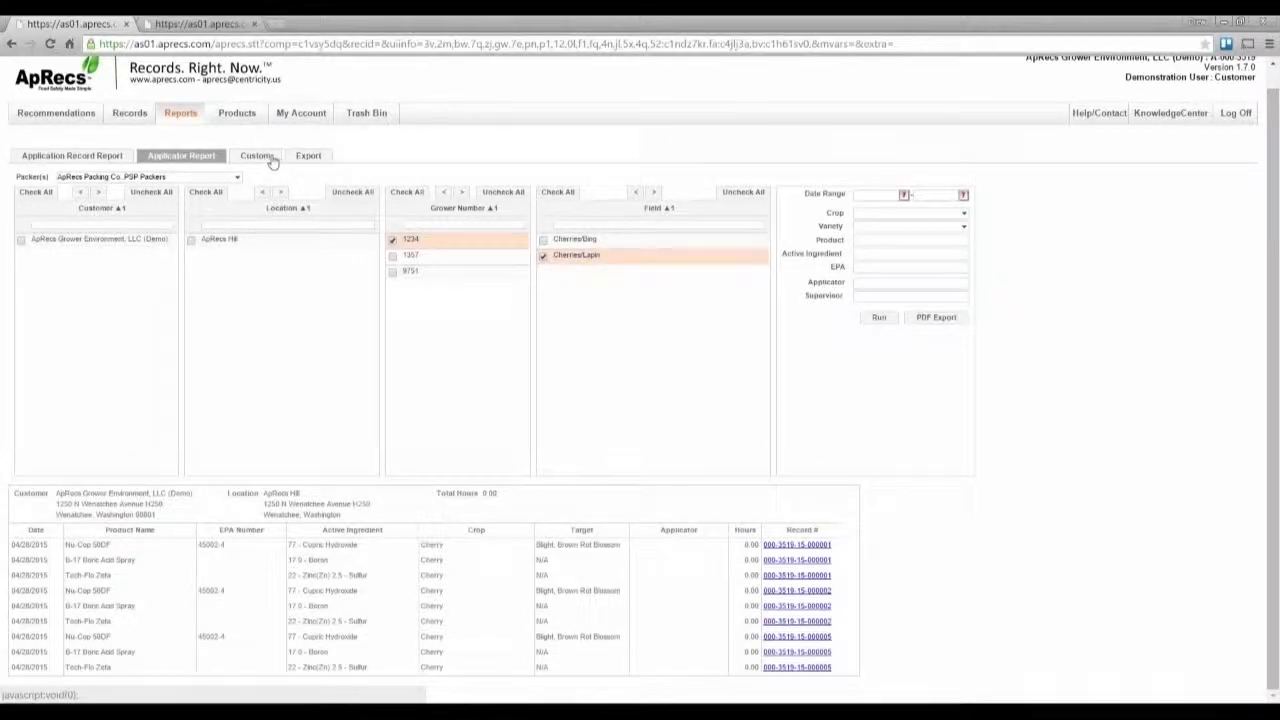
Step: Switch to the Export report and uncheck both Cherries/Lapin fields
click(306, 157)
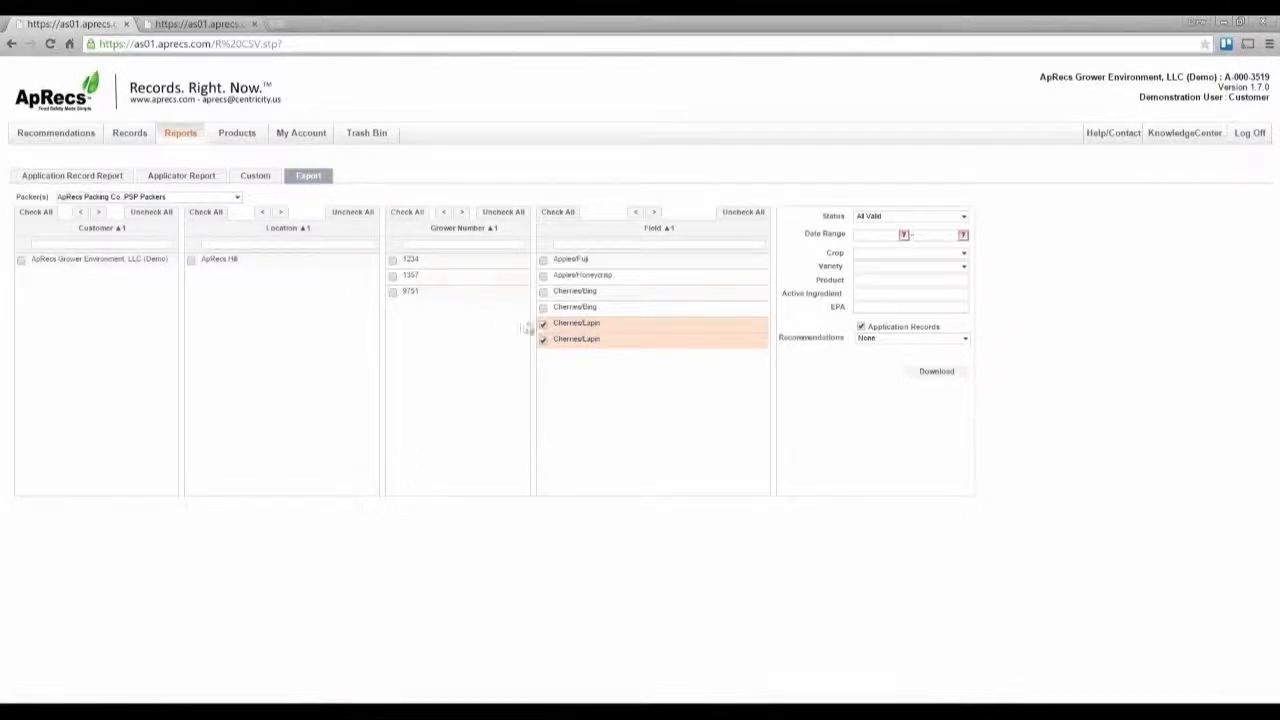
click(543, 339)
click(543, 323)
Step: Download the application records export and save the zip archive to the Desktop
click(887, 341)
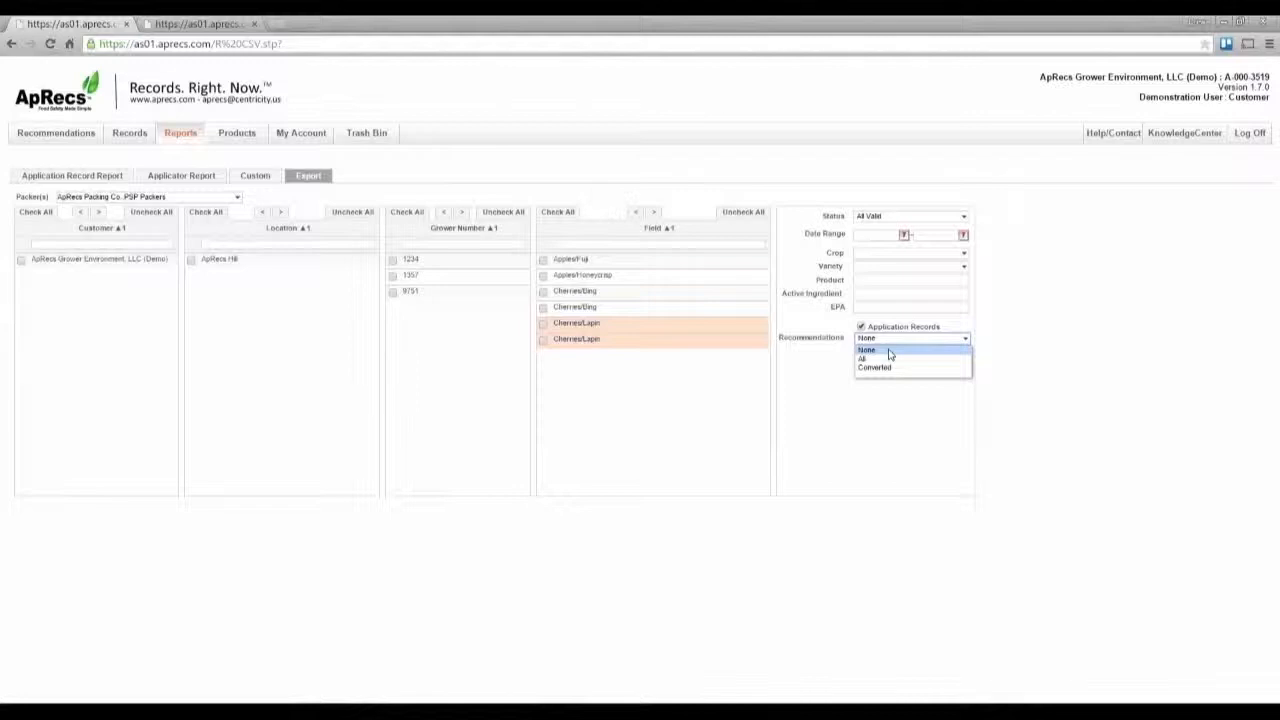
drag(1043, 347, 957, 350)
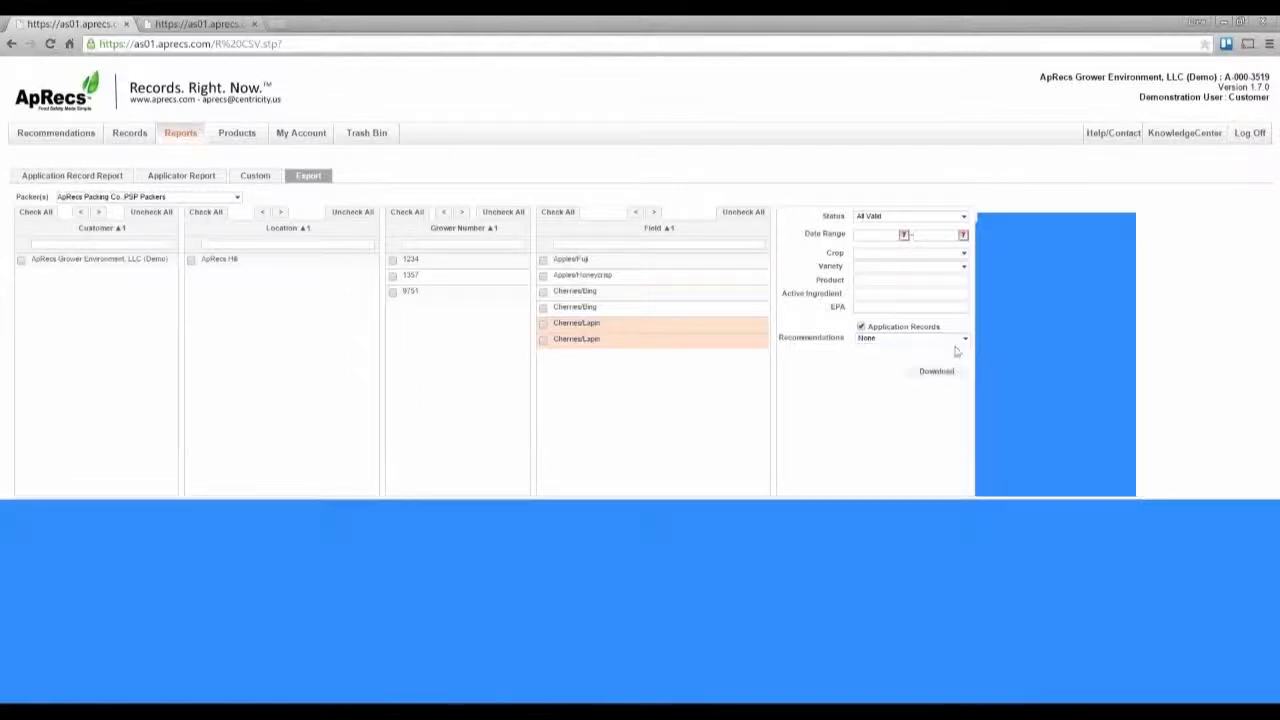
click(864, 365)
click(876, 340)
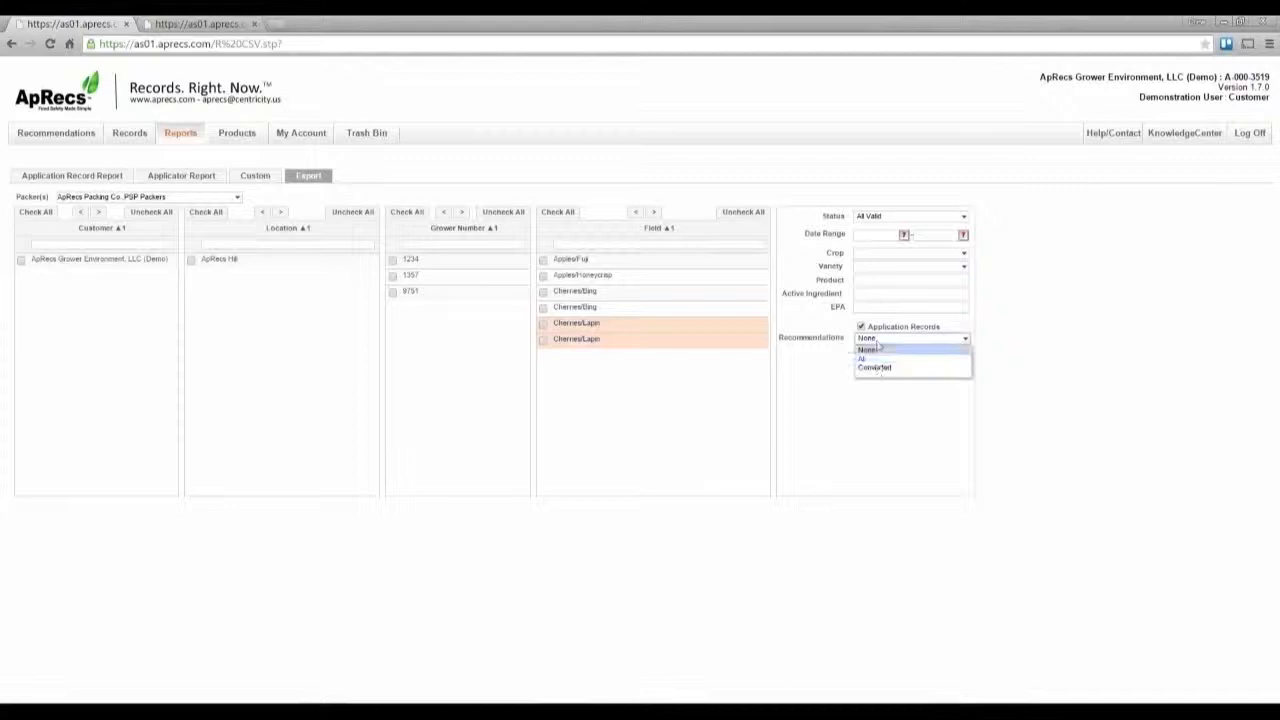
click(828, 378)
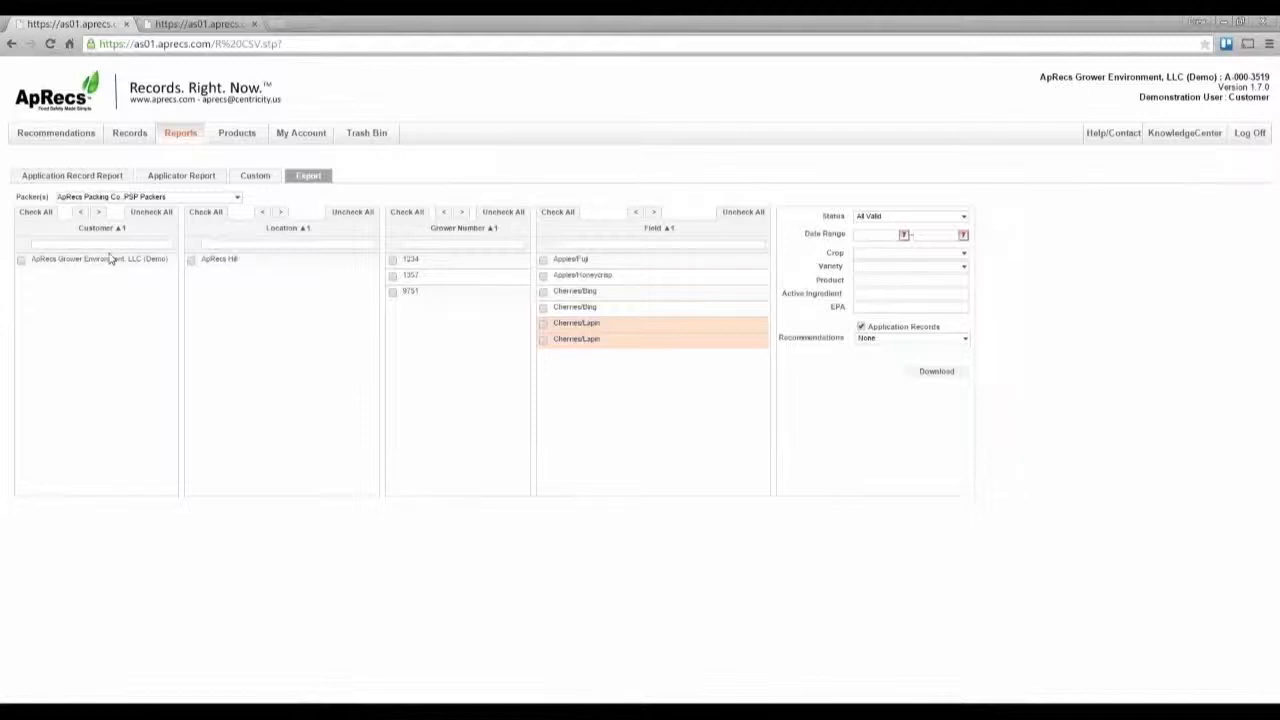
click(937, 372)
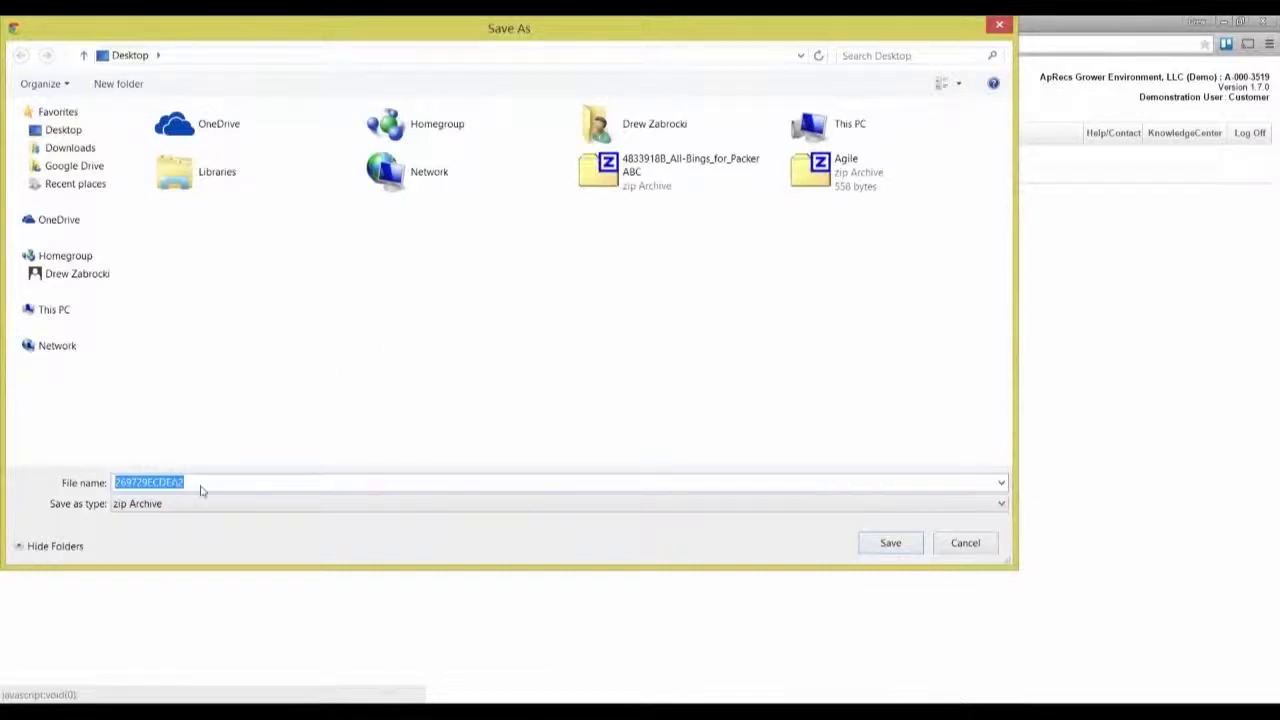
click(903, 553)
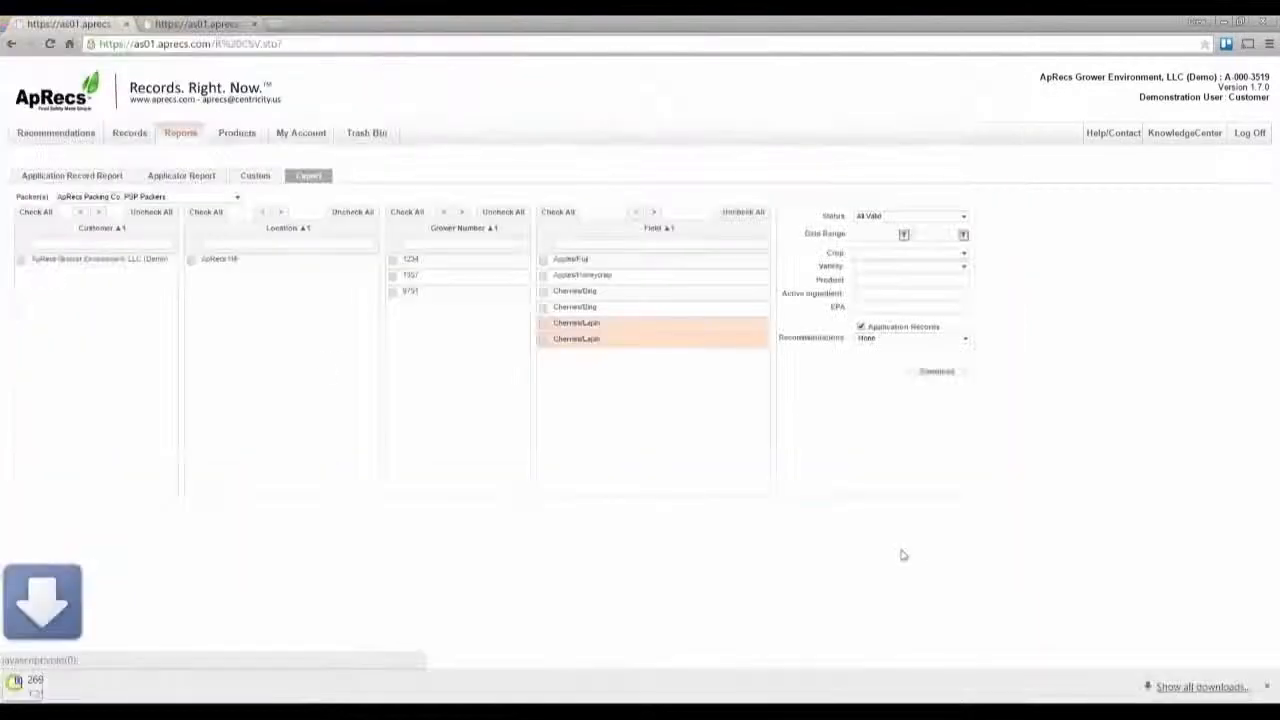
Step: Open the downloaded zip in 7-Zip and open ApplicationRecords_667C5457.csv in Excel, maximizing the window
click(110, 686)
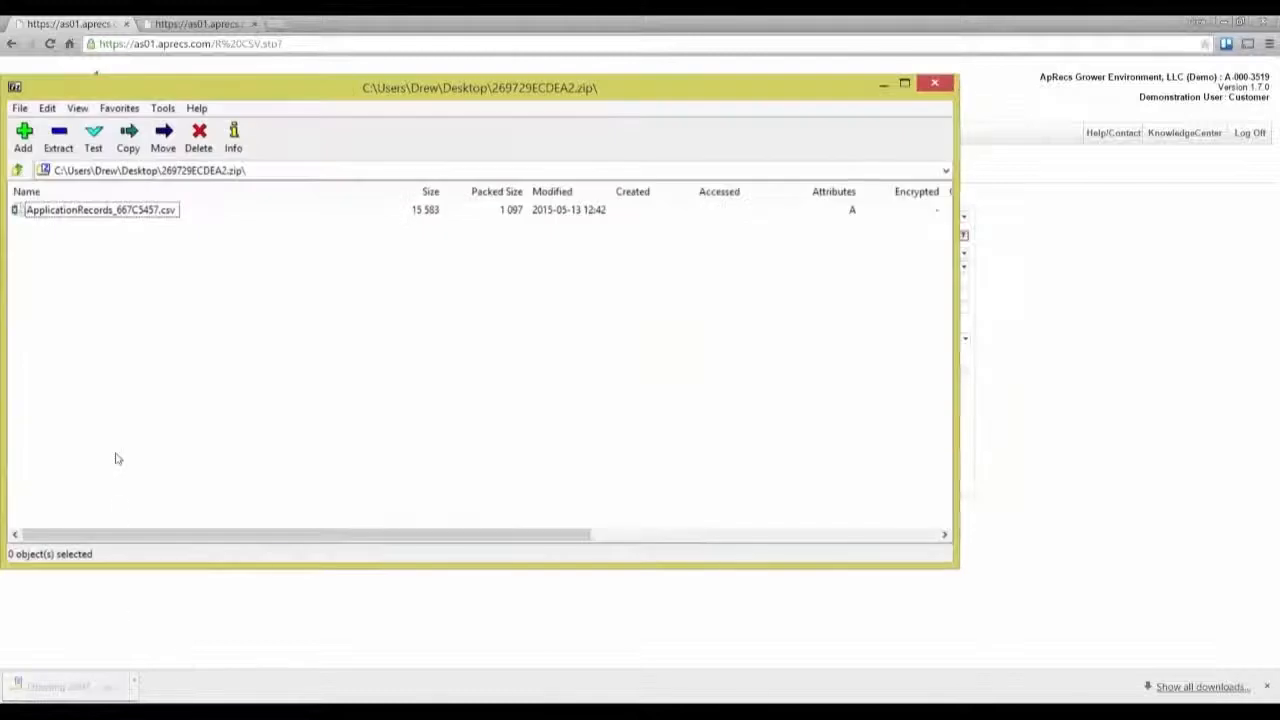
click(104, 213)
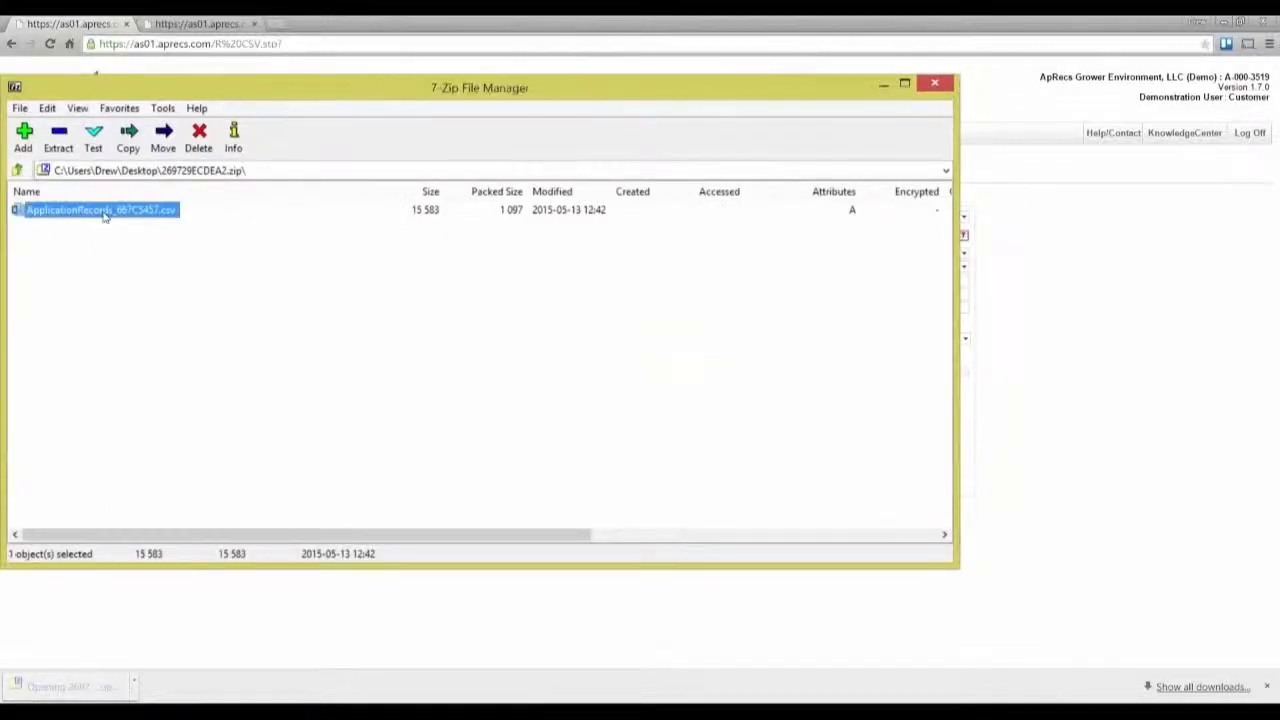
double_click(104, 212)
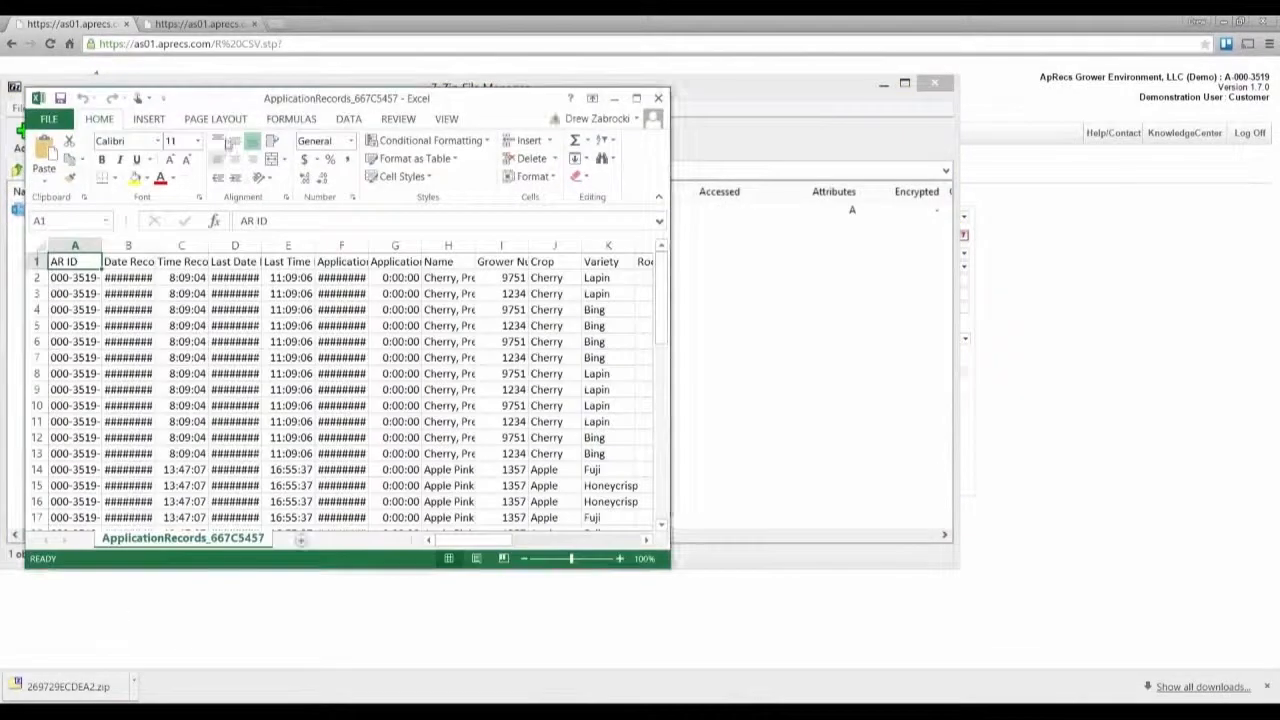
double_click(288, 104)
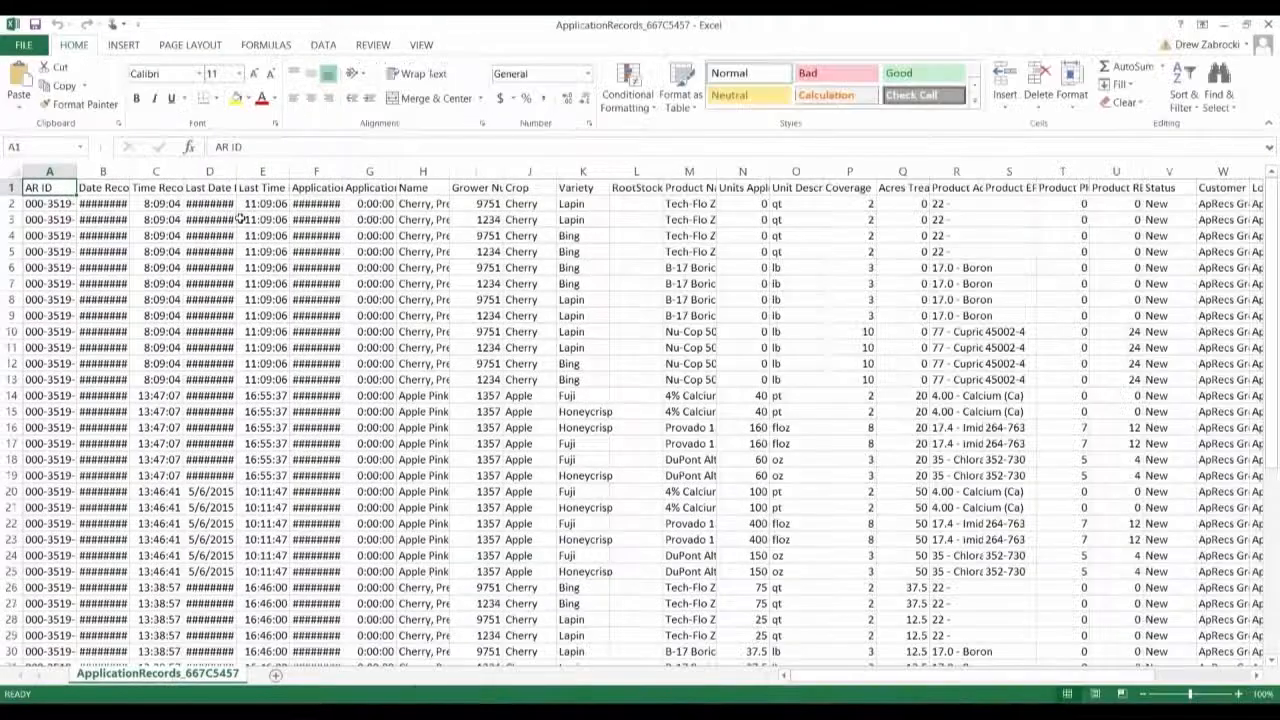
Step: Format the records as a table with headers and apply a green table style
click(67, 203)
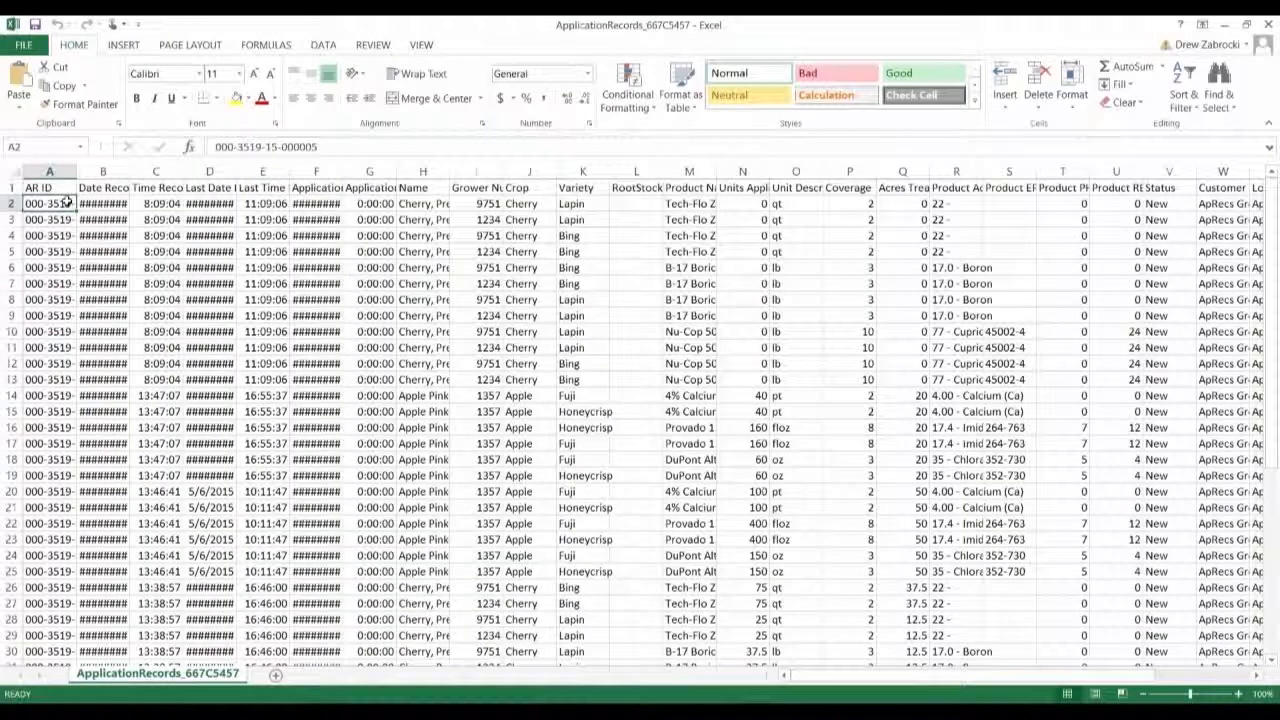
key(ctrl+t)
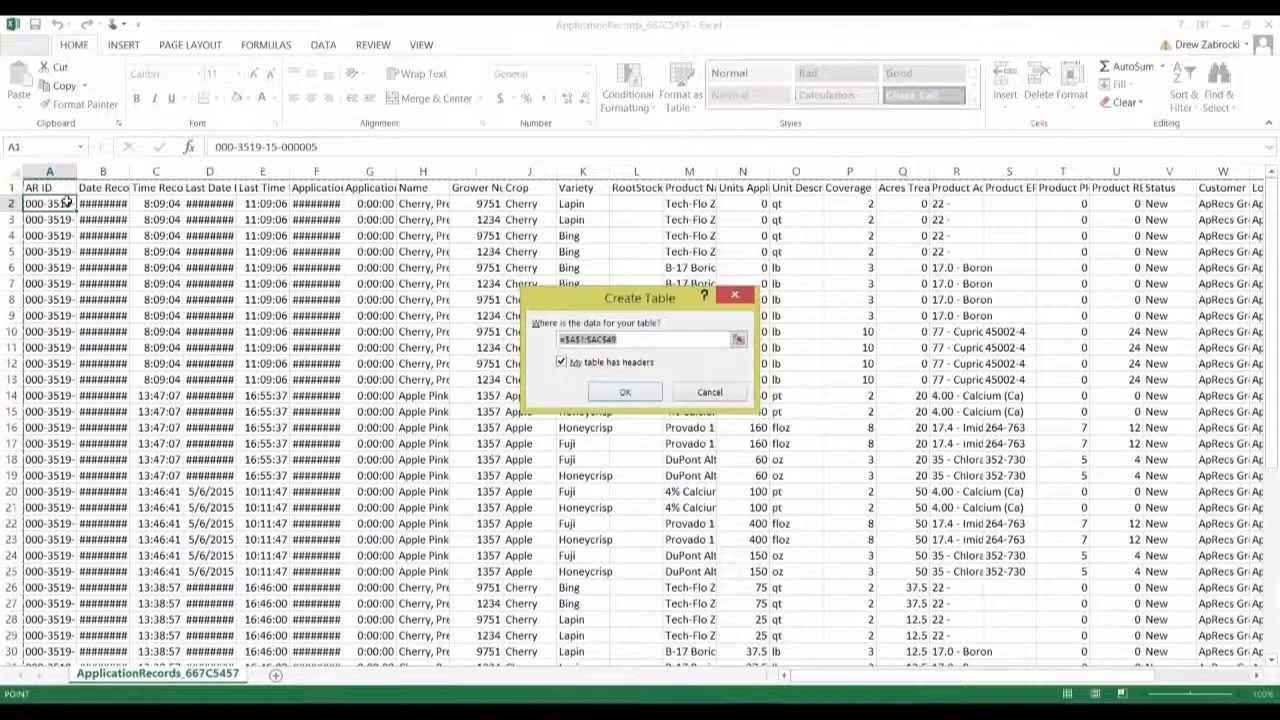
click(657, 391)
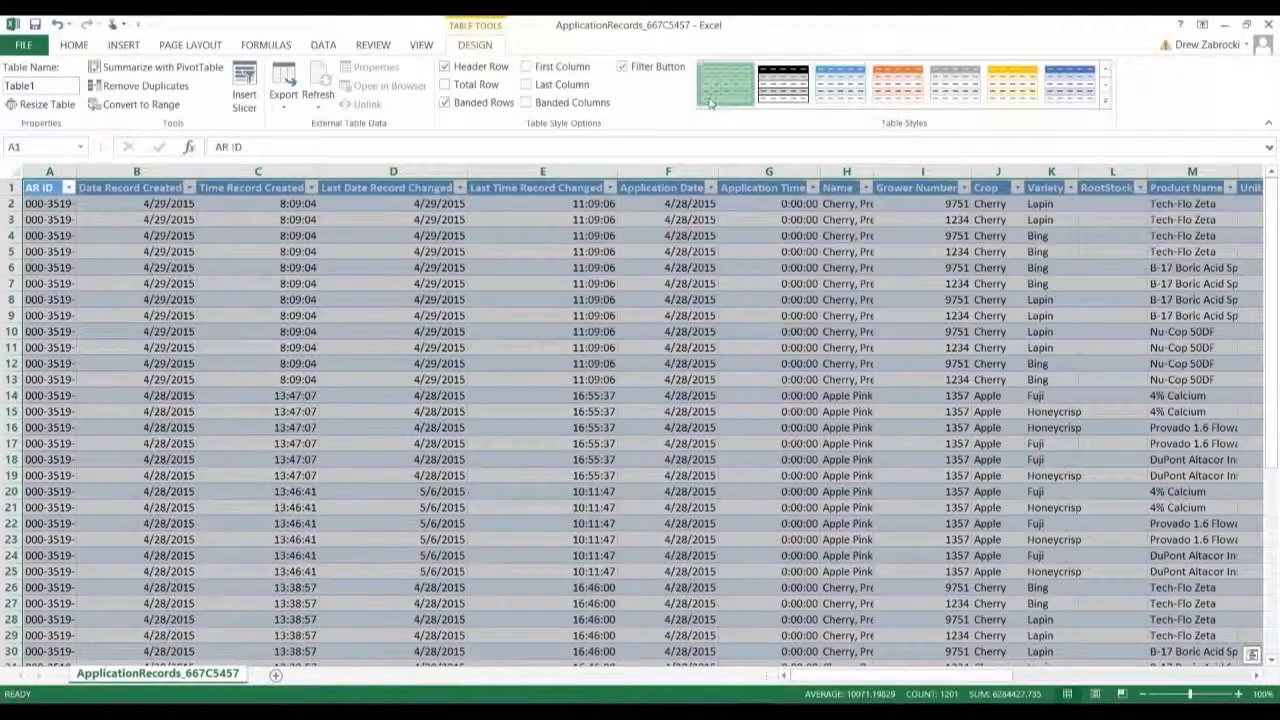
click(710, 103)
Step: Inspect a column filter and scroll across the table to the active ingredient columns
click(609, 187)
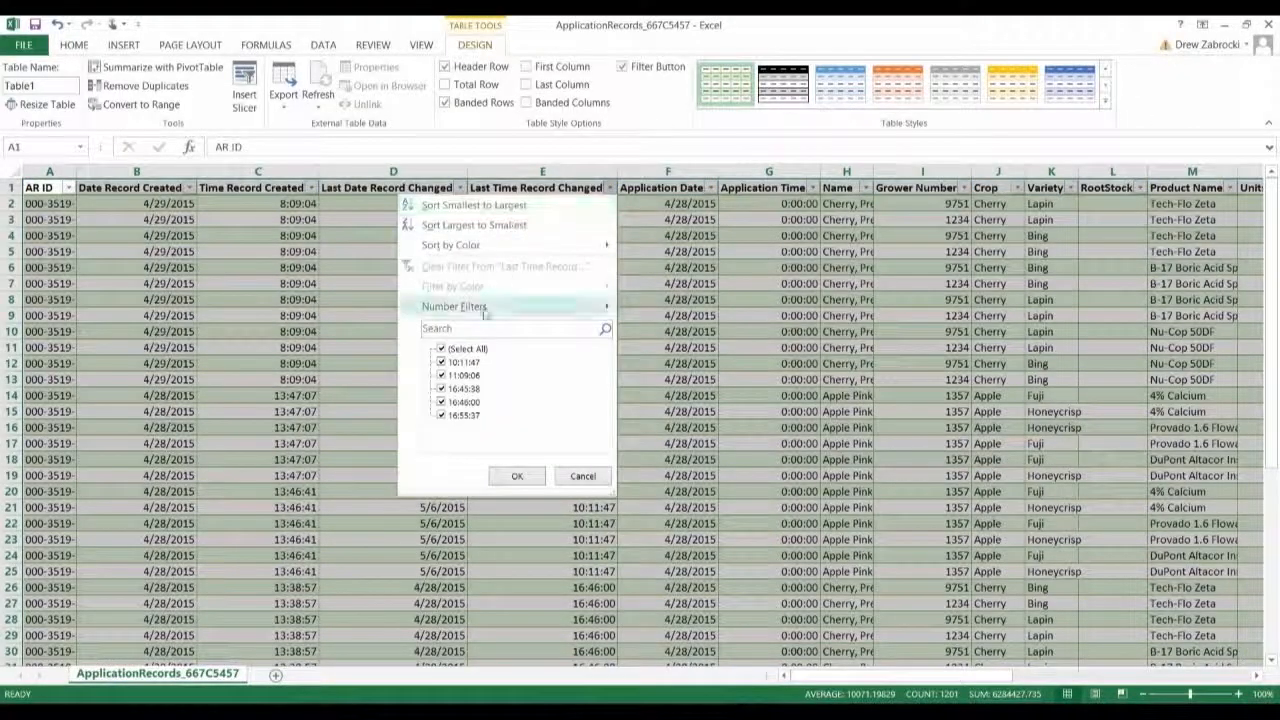
click(350, 376)
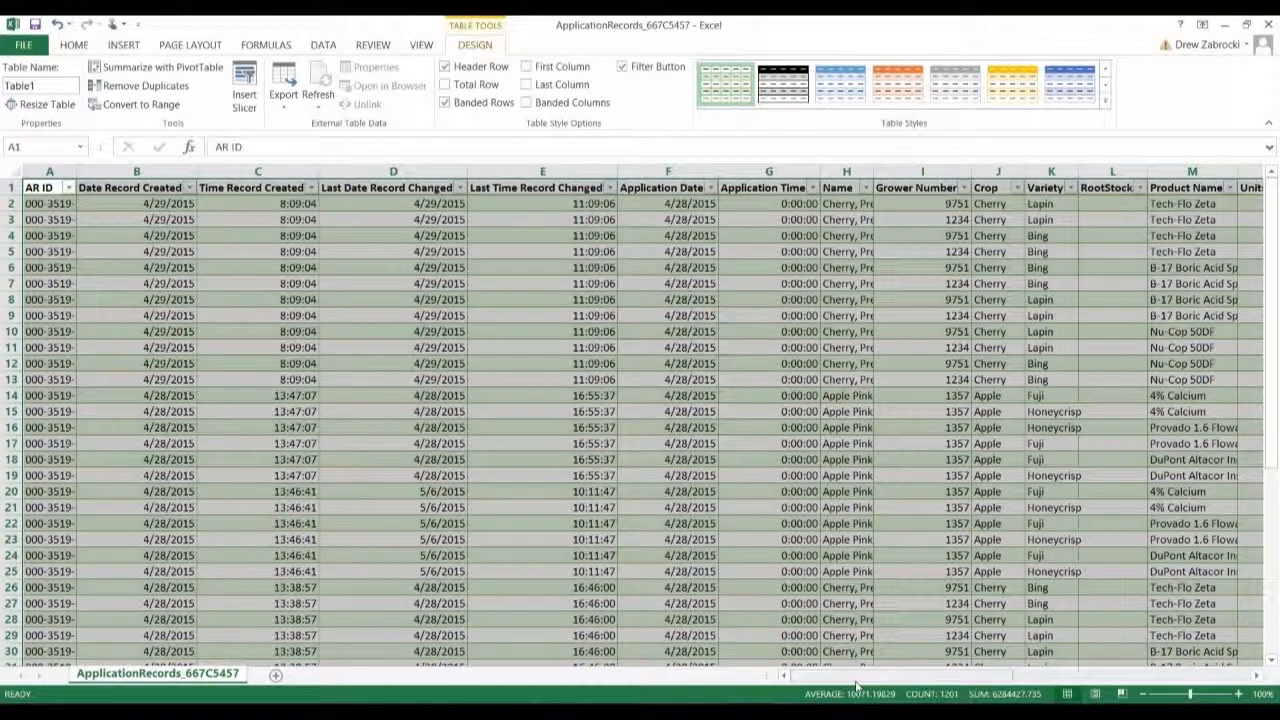
drag(855, 686, 882, 684)
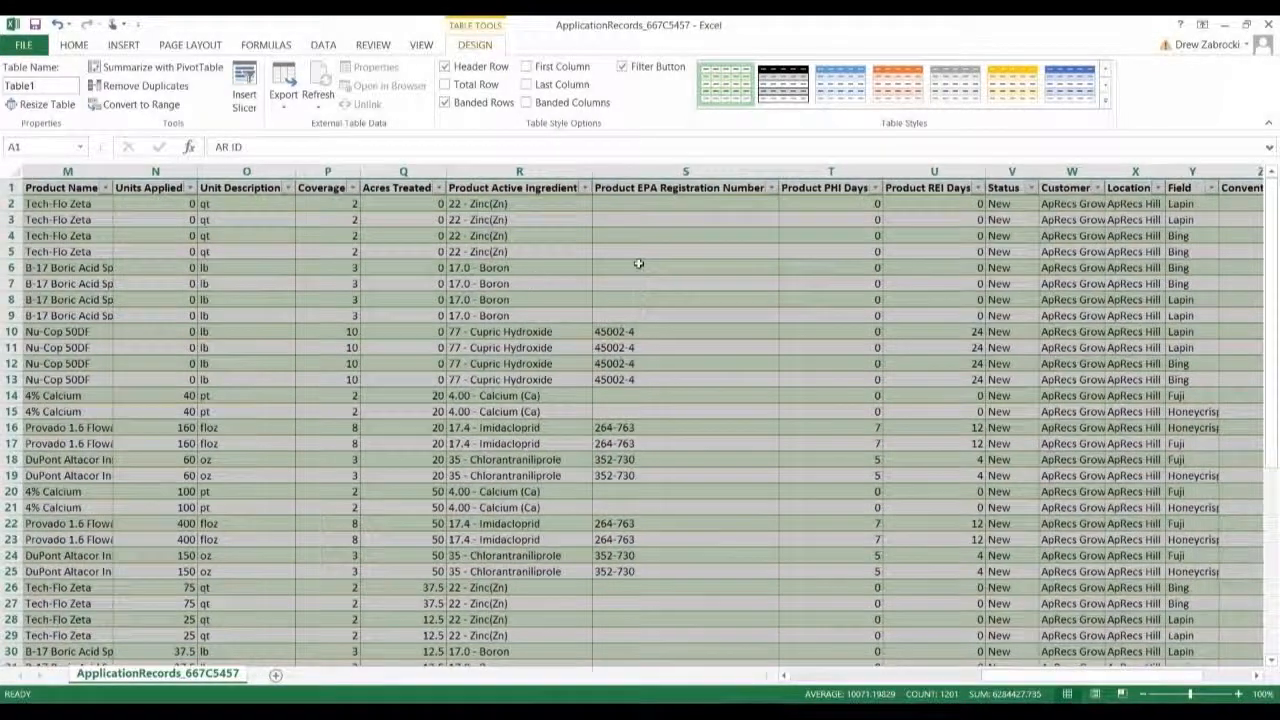
click(525, 297)
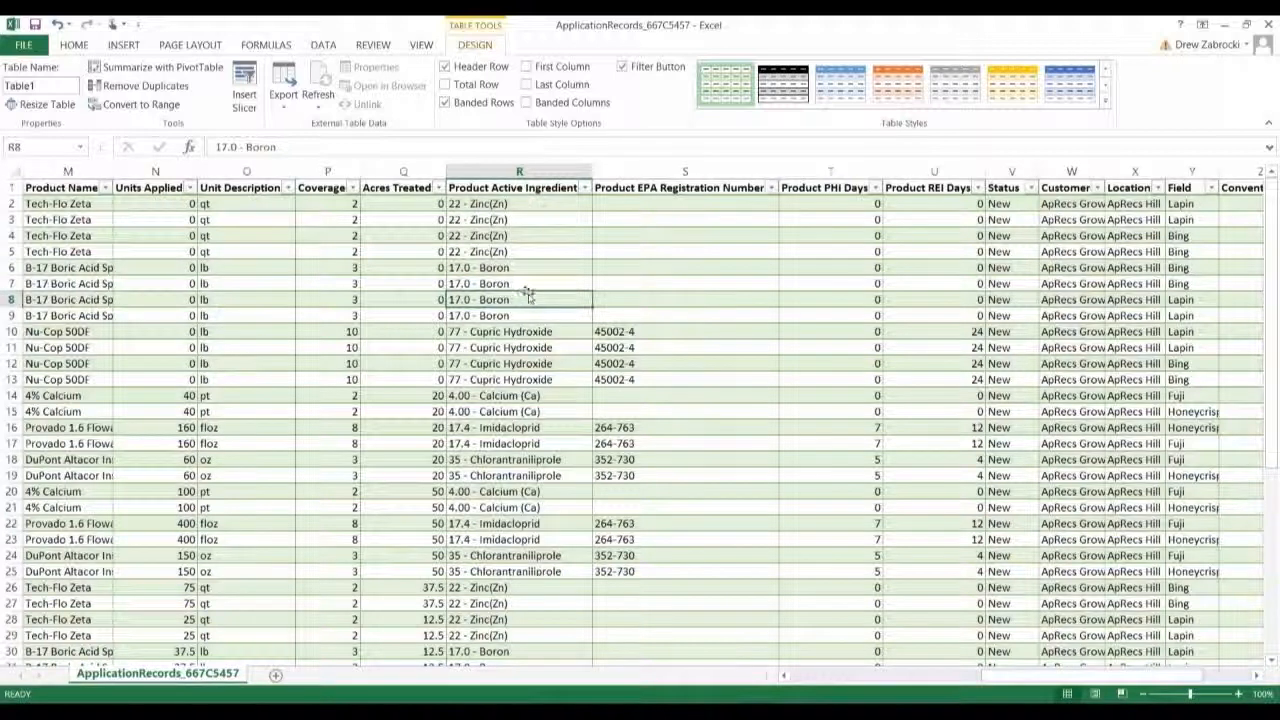
drag(990, 676, 790, 688)
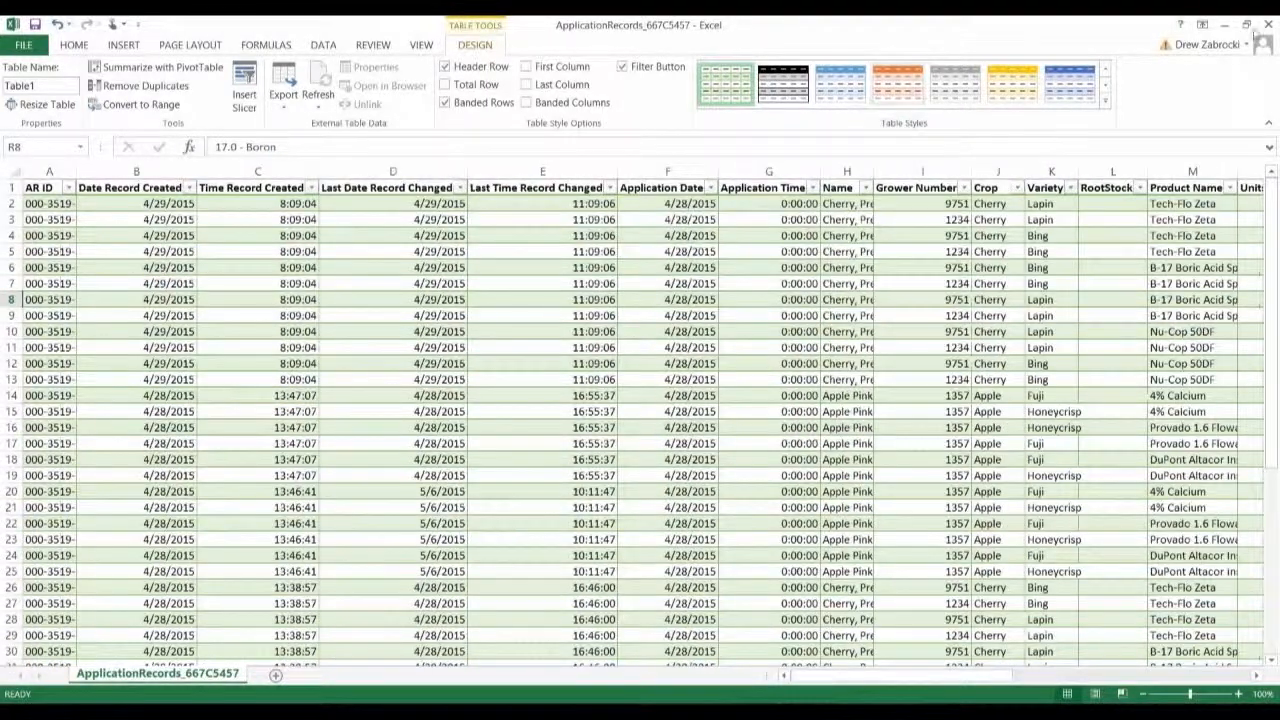
Step: Close the workbook without saving and close the 7-Zip window
click(1268, 24)
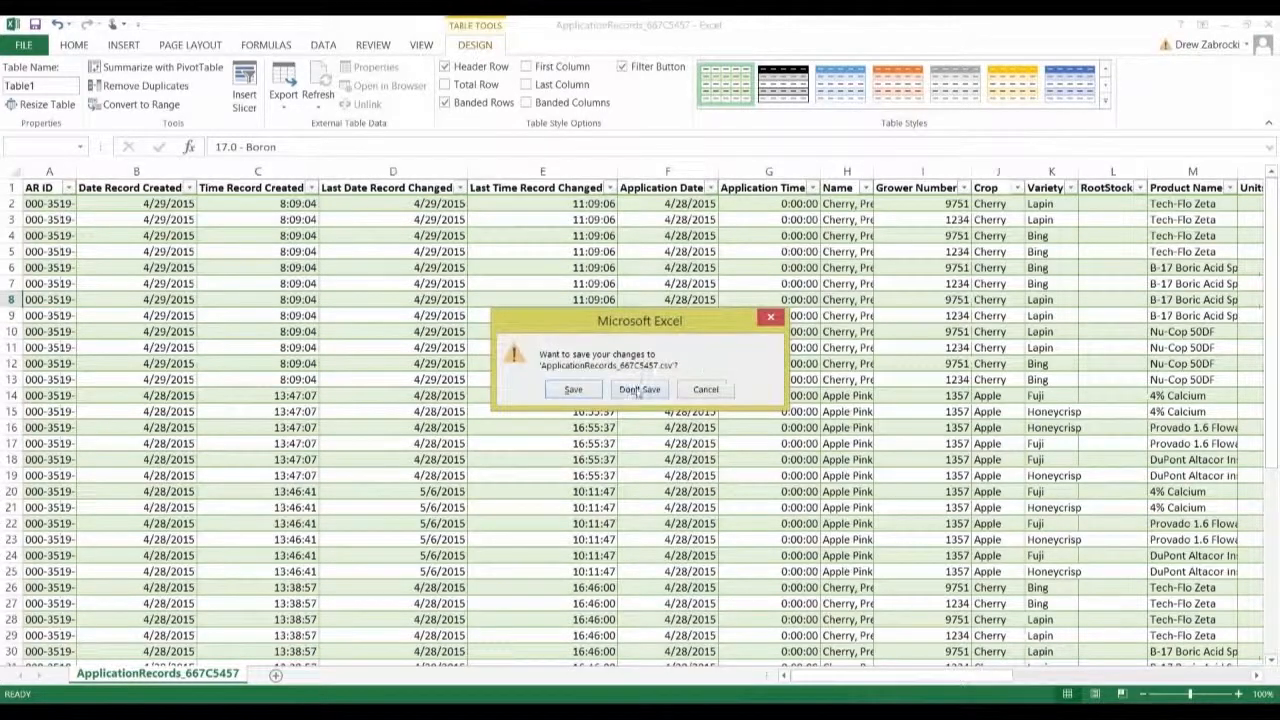
click(637, 390)
click(940, 89)
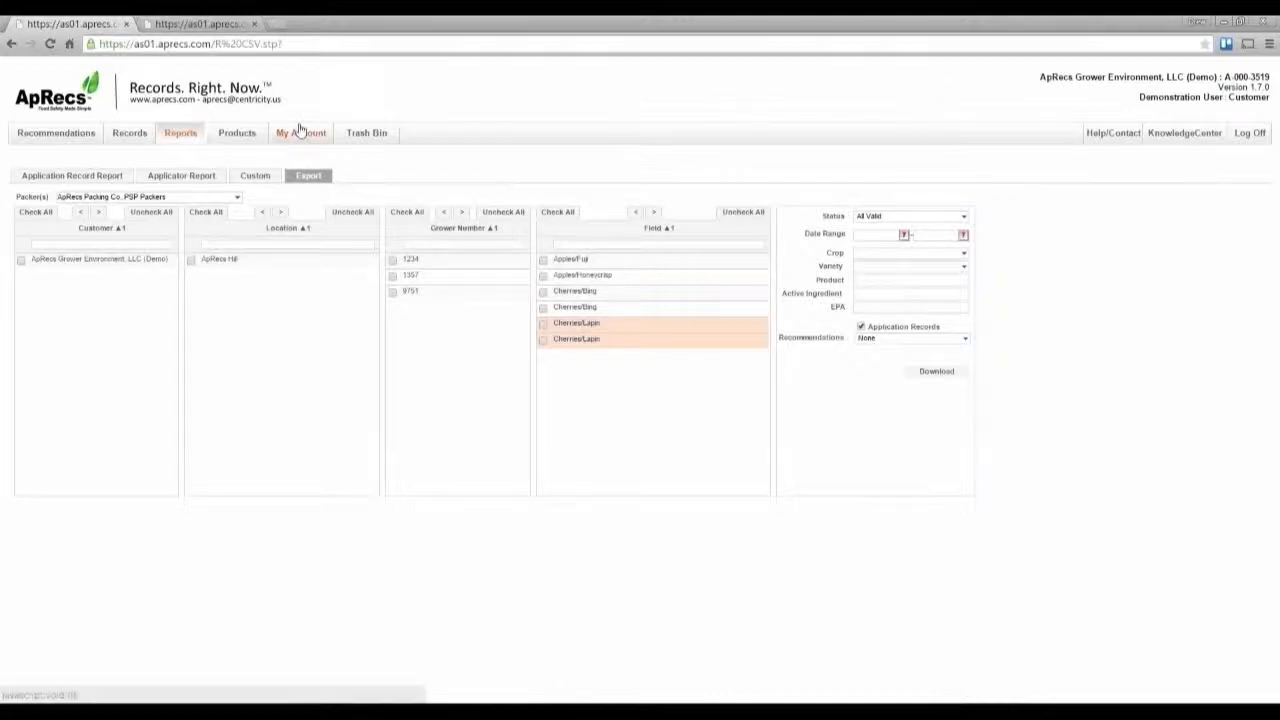
Step: Open the Custom reports and add a new report named Total Product Used
click(265, 178)
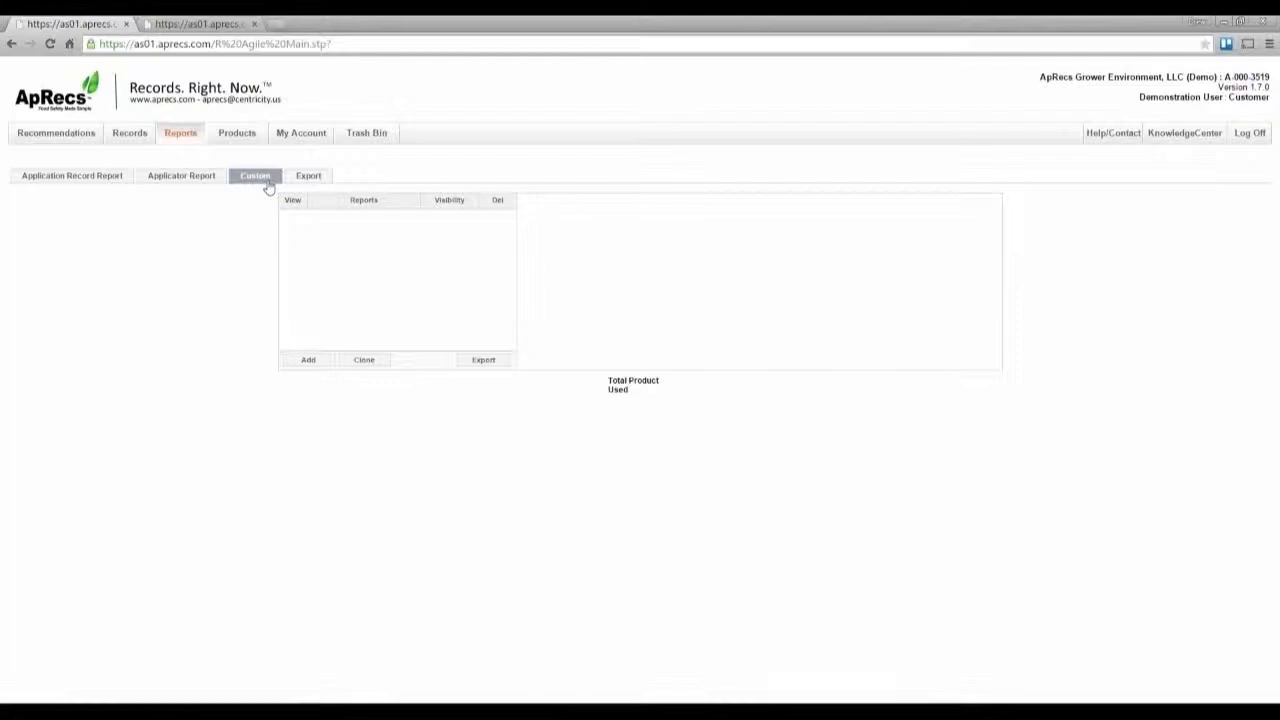
click(309, 361)
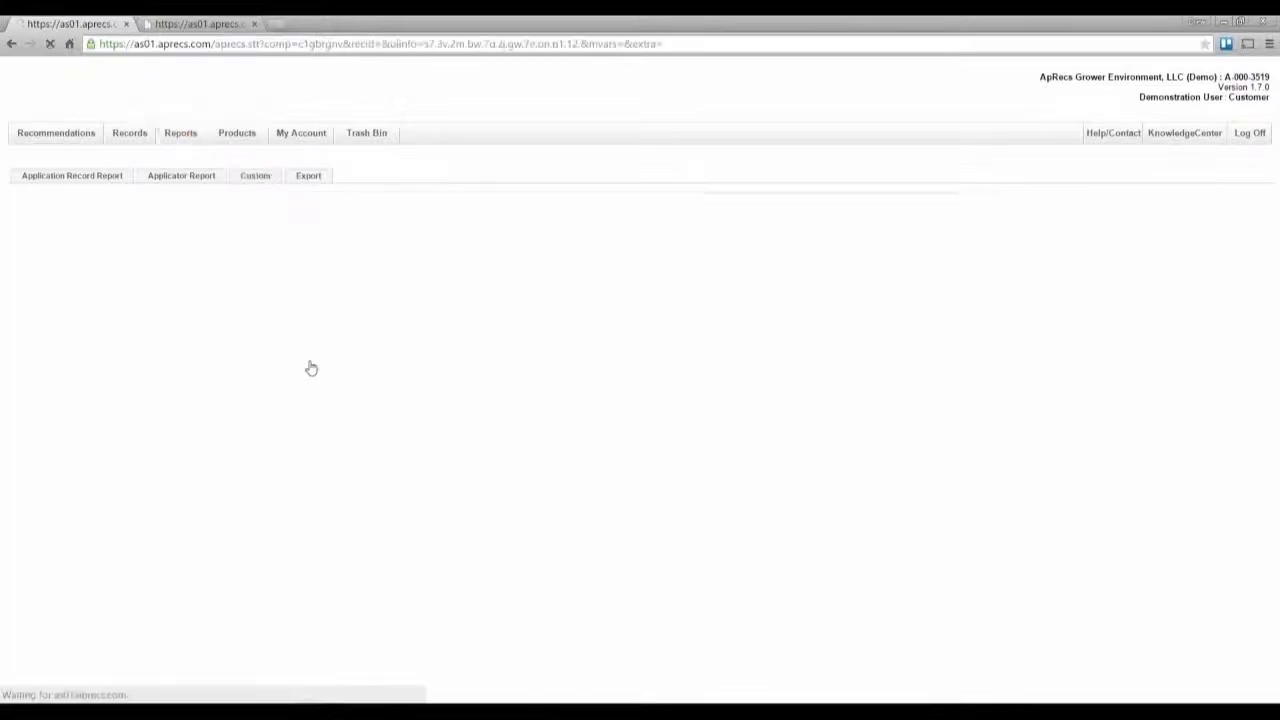
click(366, 222)
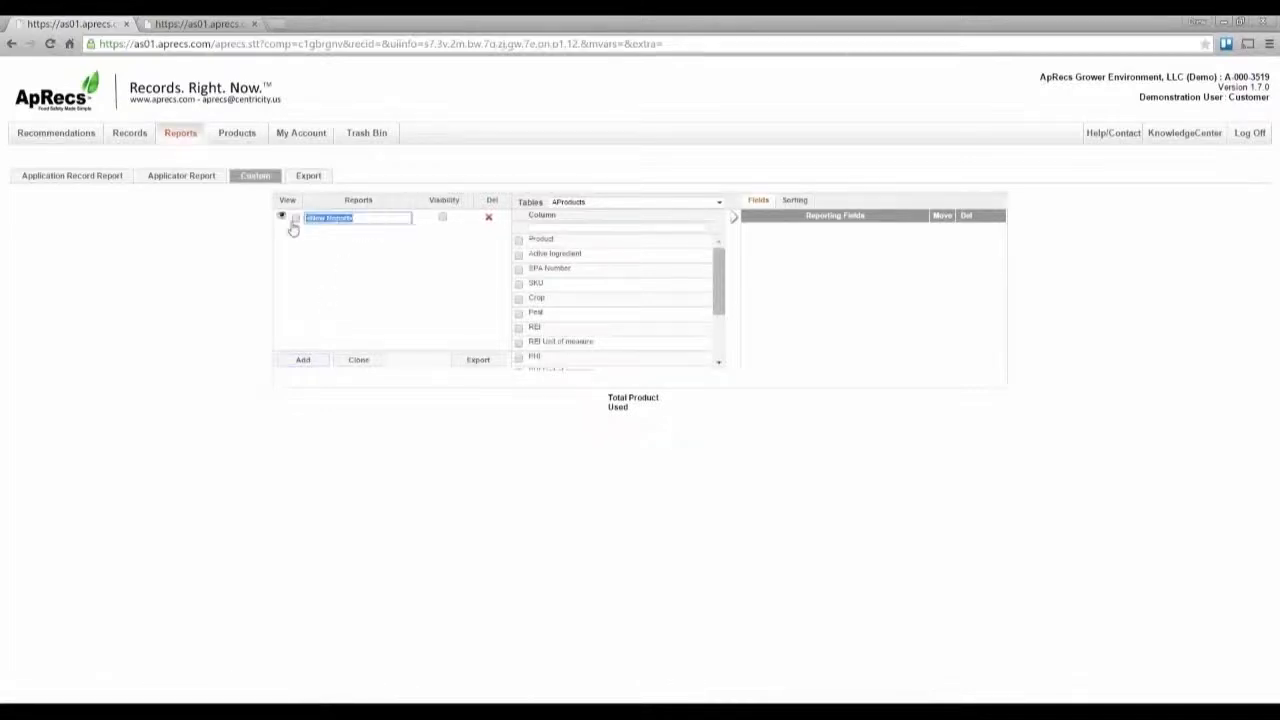
text(Total Prod)
key(BackSpace)
key(BackSpace)
text(oduct Used)
Step: Show columns from all tables, search for ap and check Total Product Applied
click(560, 204)
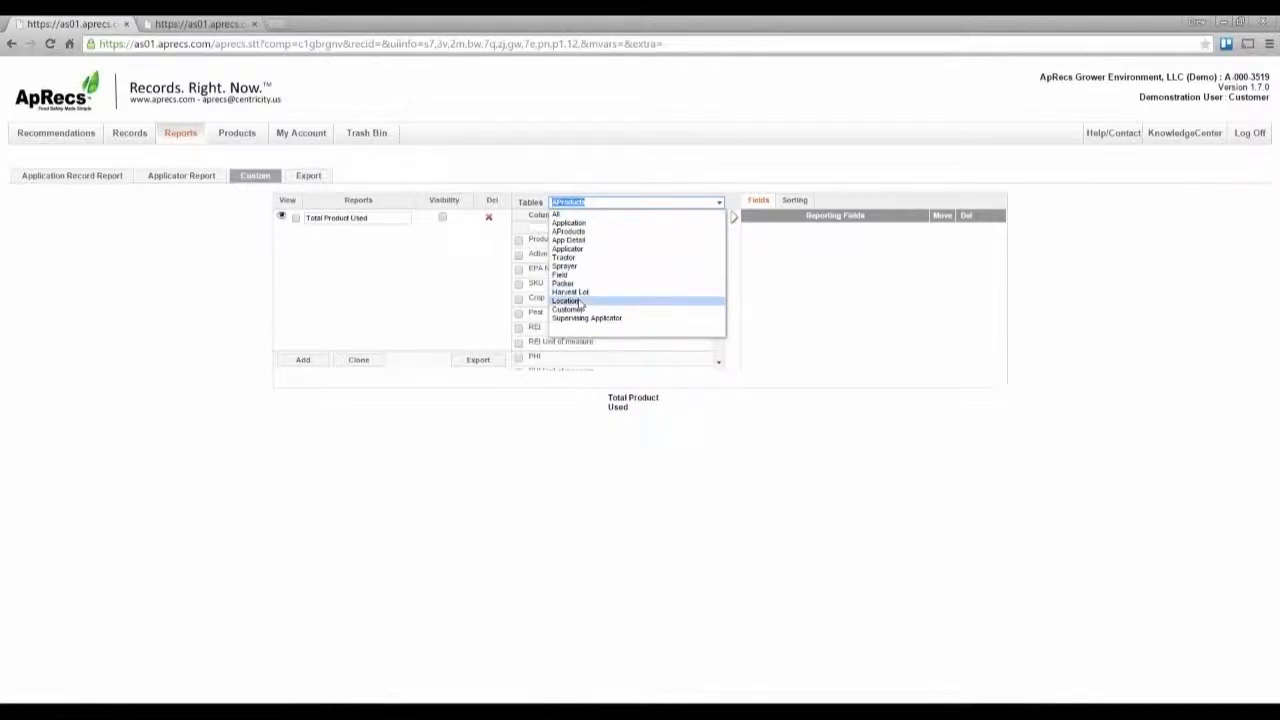
click(579, 215)
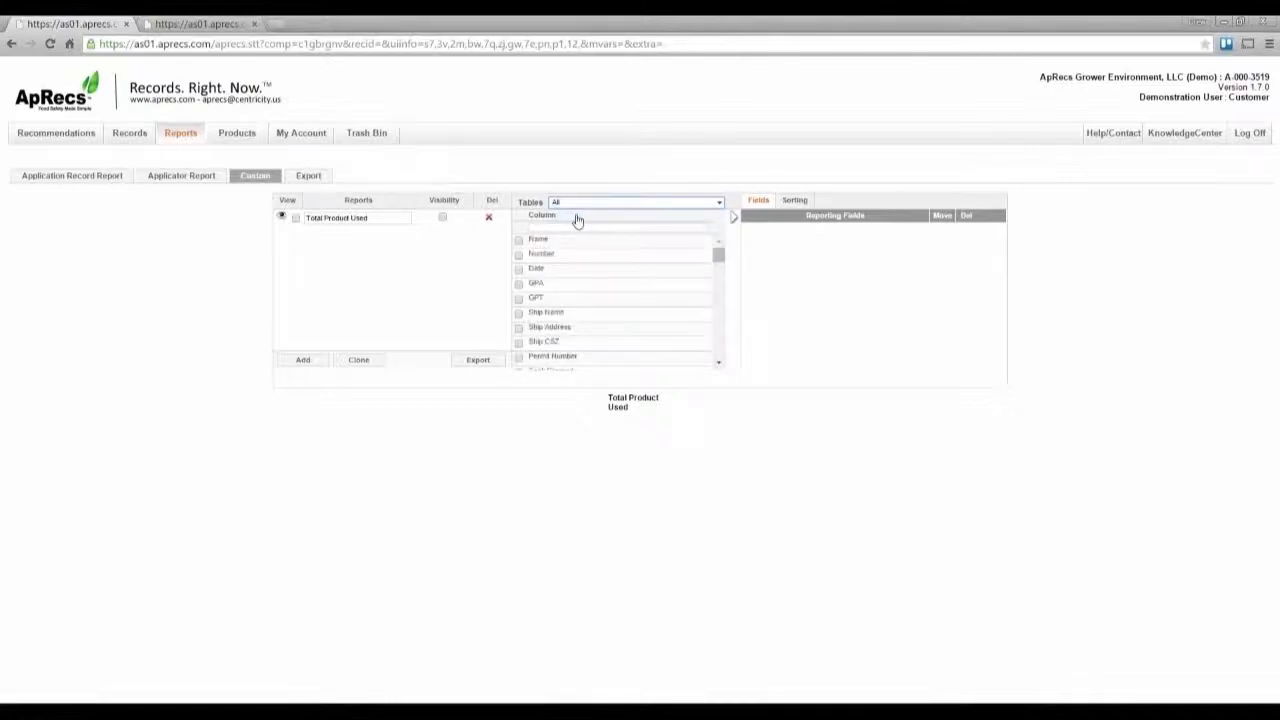
click(544, 228)
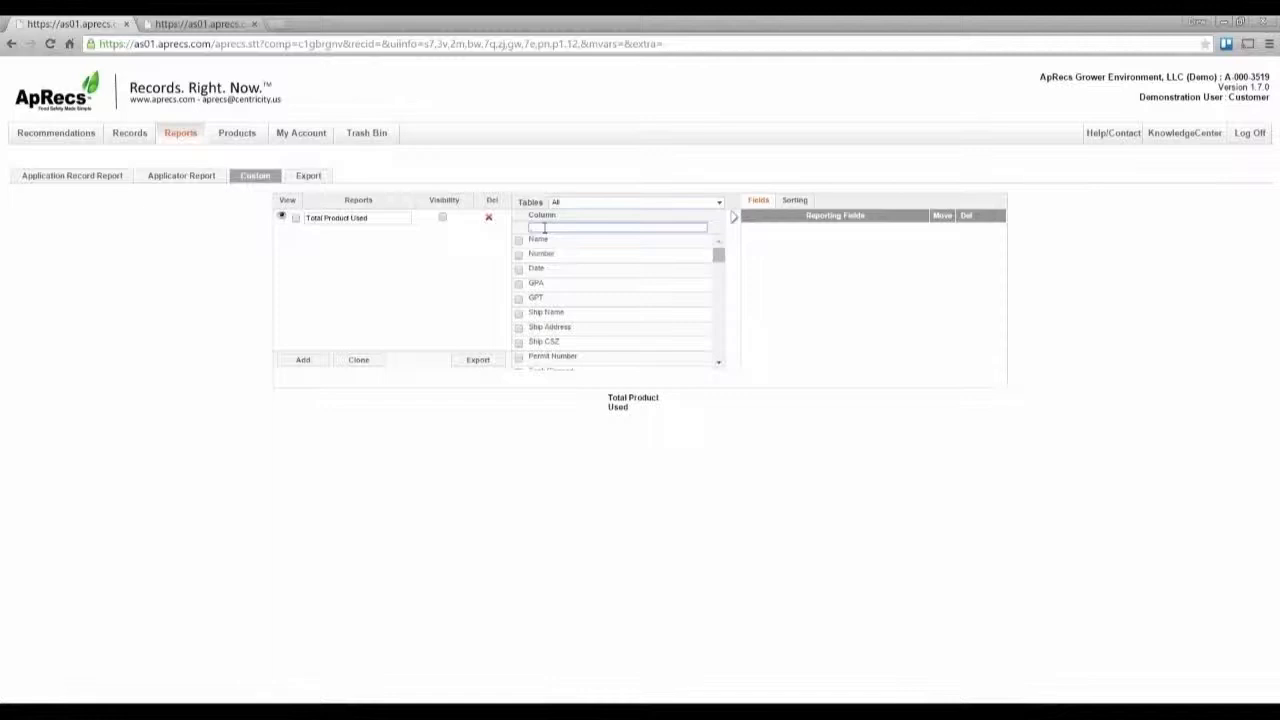
text(ap)
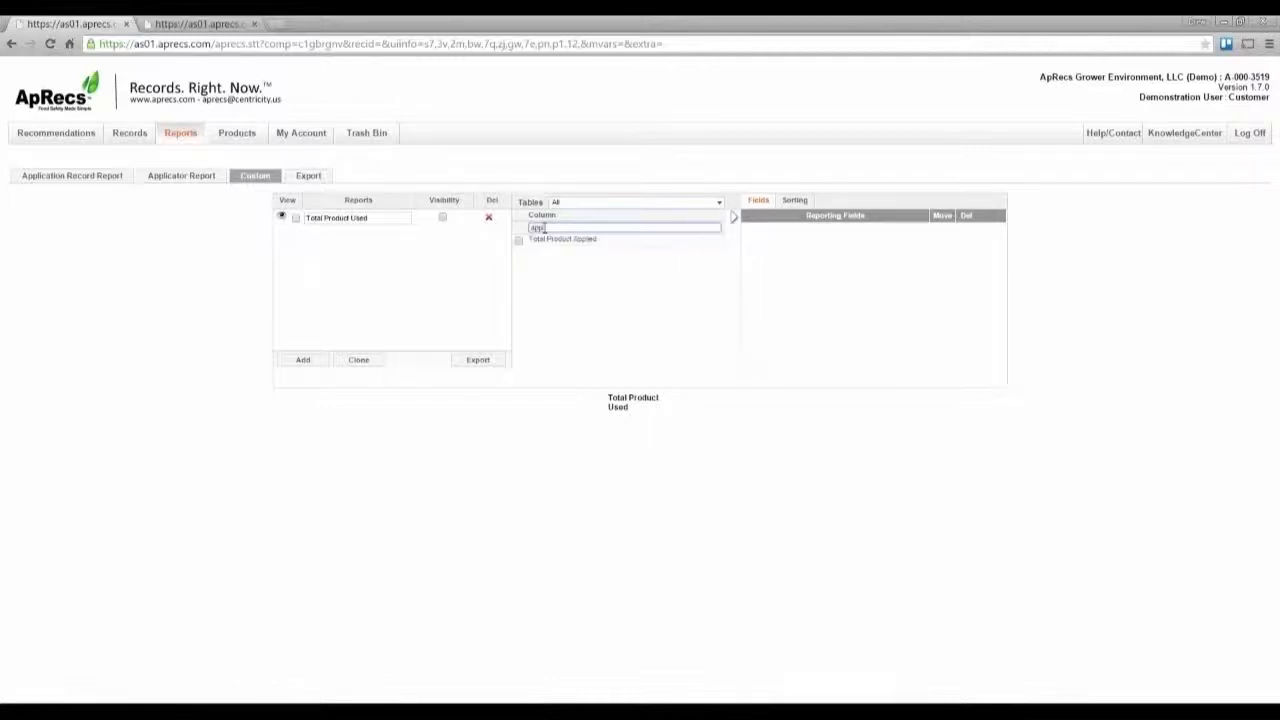
click(519, 241)
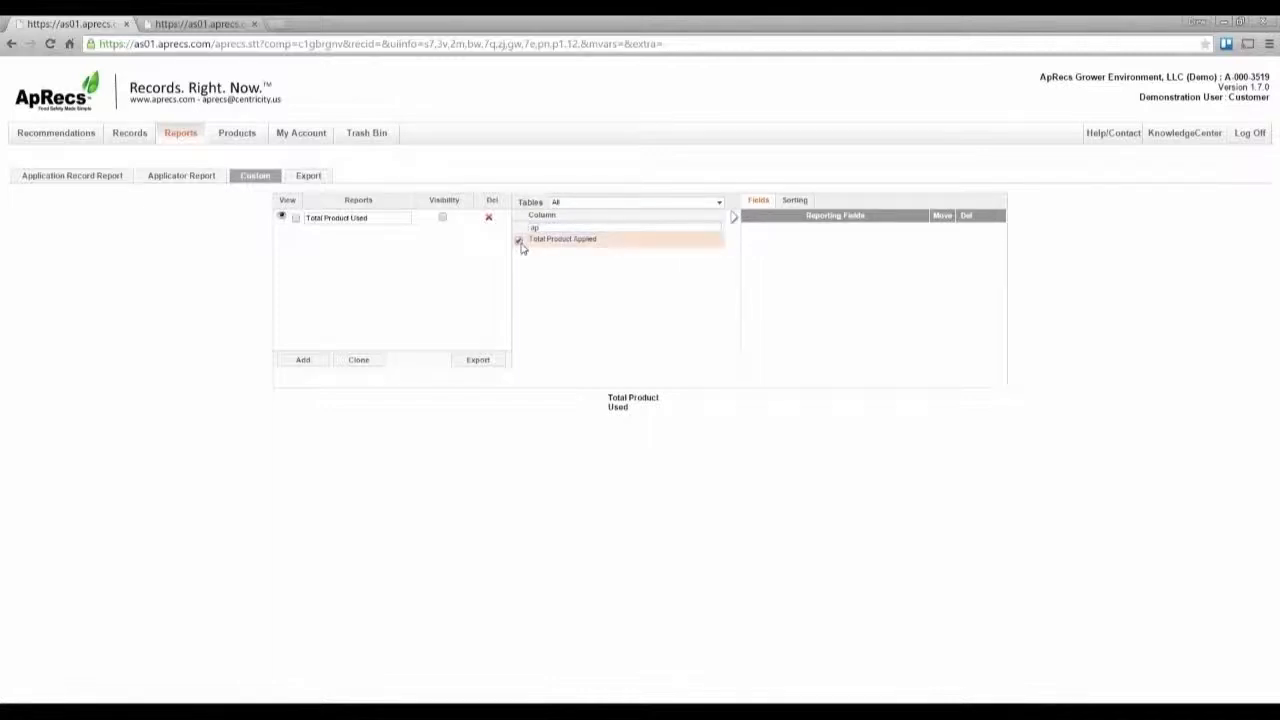
Step: Switch the tables list to Products, clear the column search, and check the Product and Active Ingredient columns
click(566, 203)
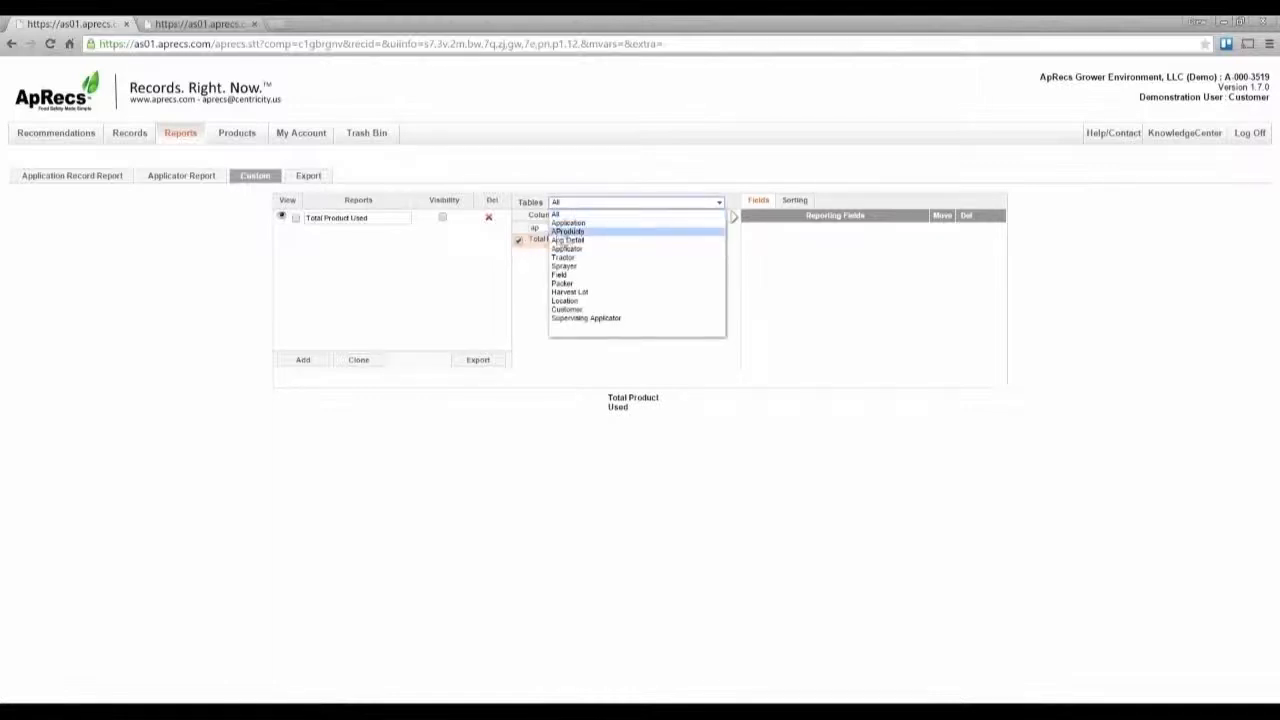
click(566, 232)
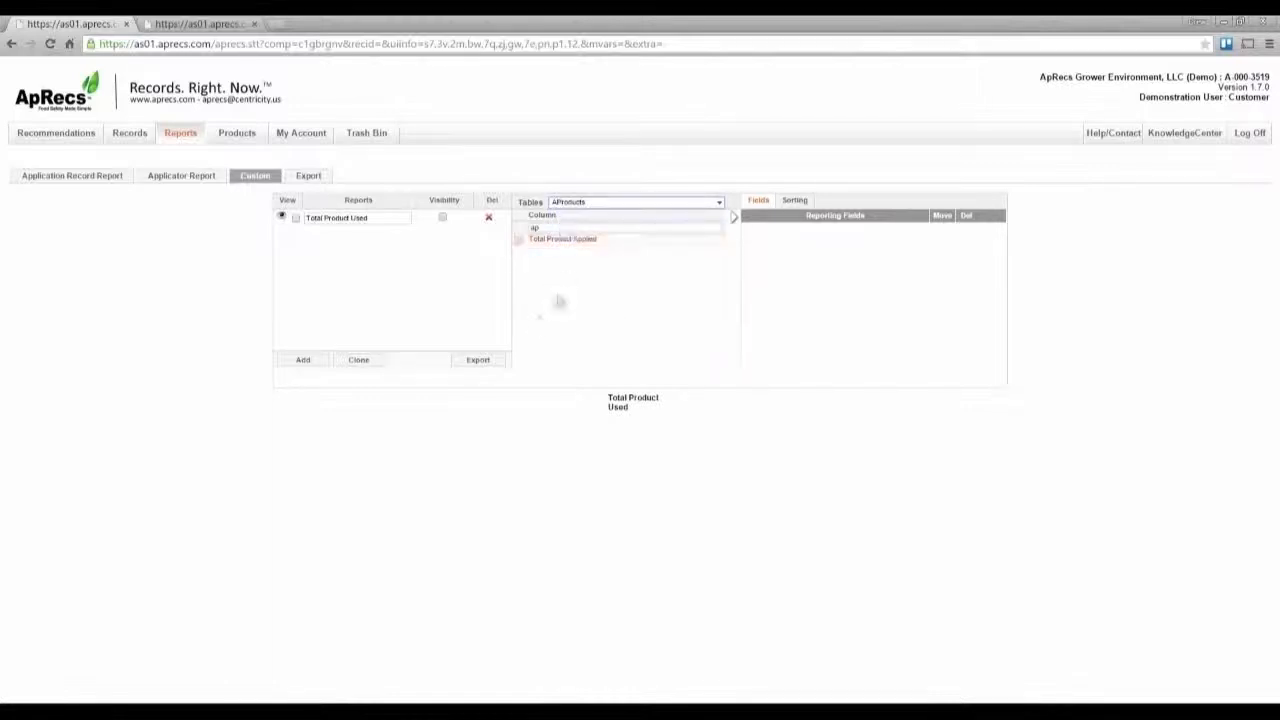
click(540, 227)
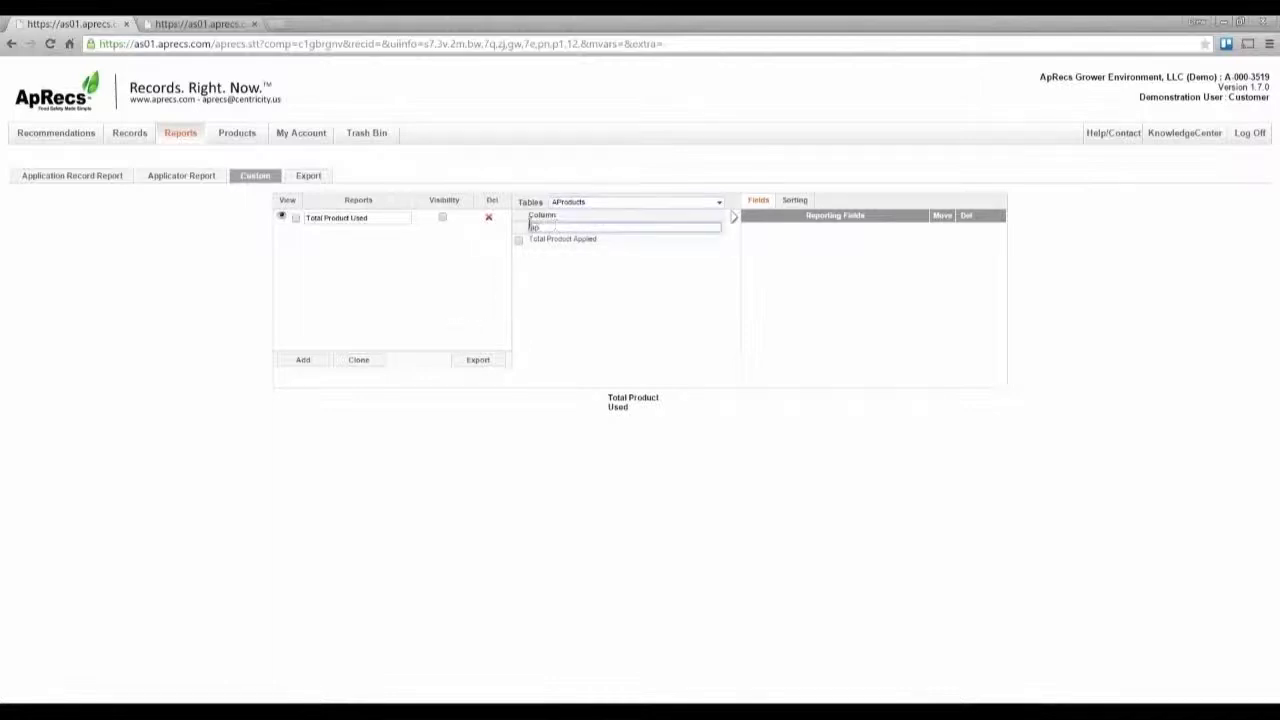
key(BackSpace)
key(BackSpace)
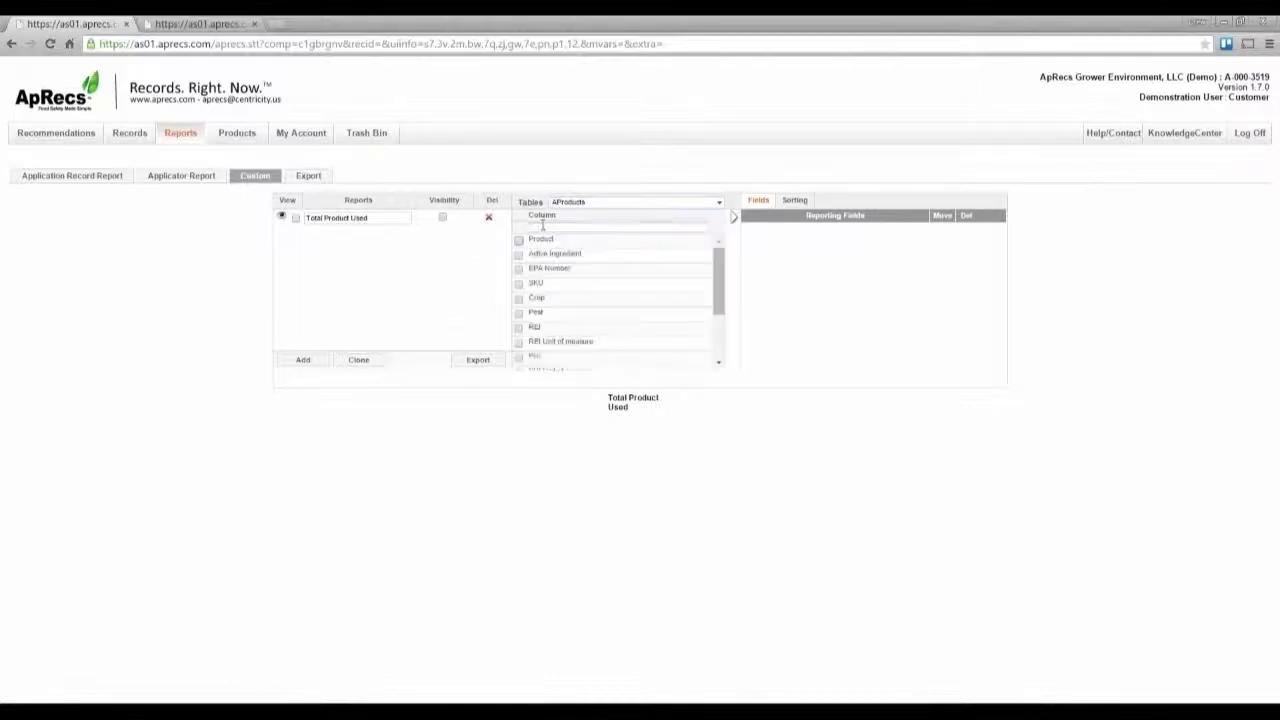
click(519, 241)
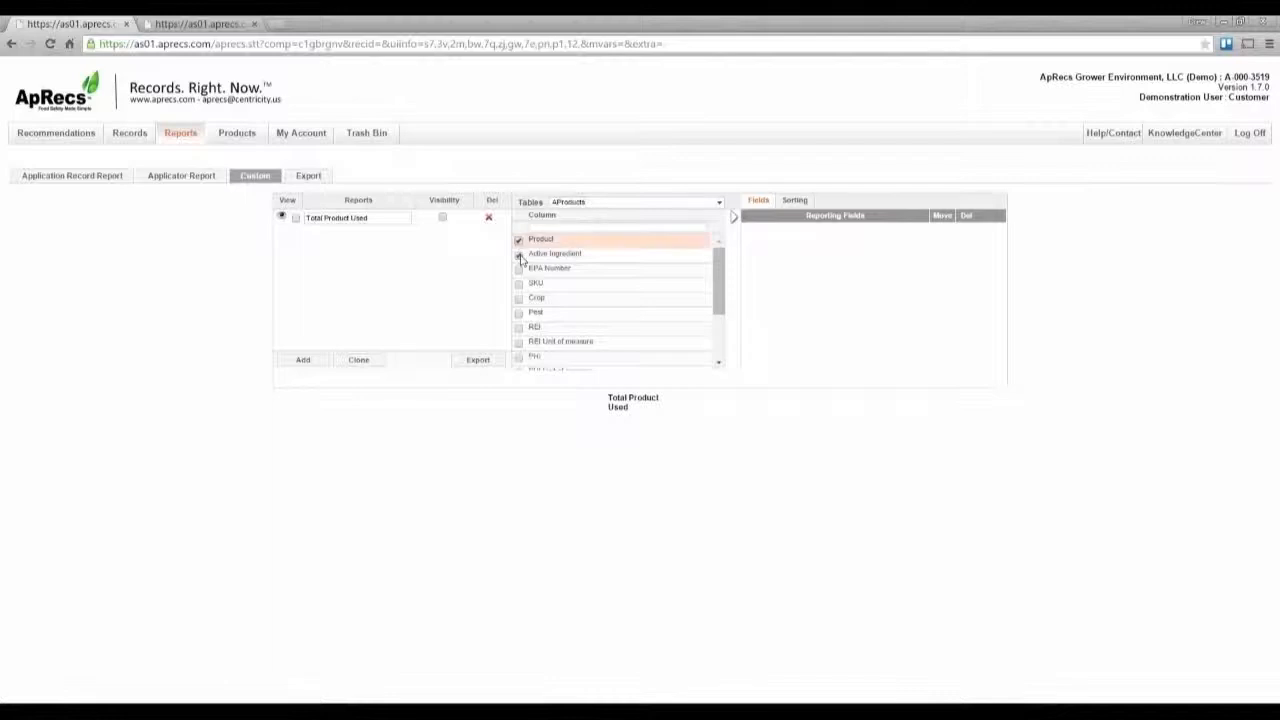
click(519, 255)
Step: Check Rate Per Acre, Total Product Applied and Rate Unit of measure, and add the checked columns to the reporting fields
scroll(519, 275, down, 2)
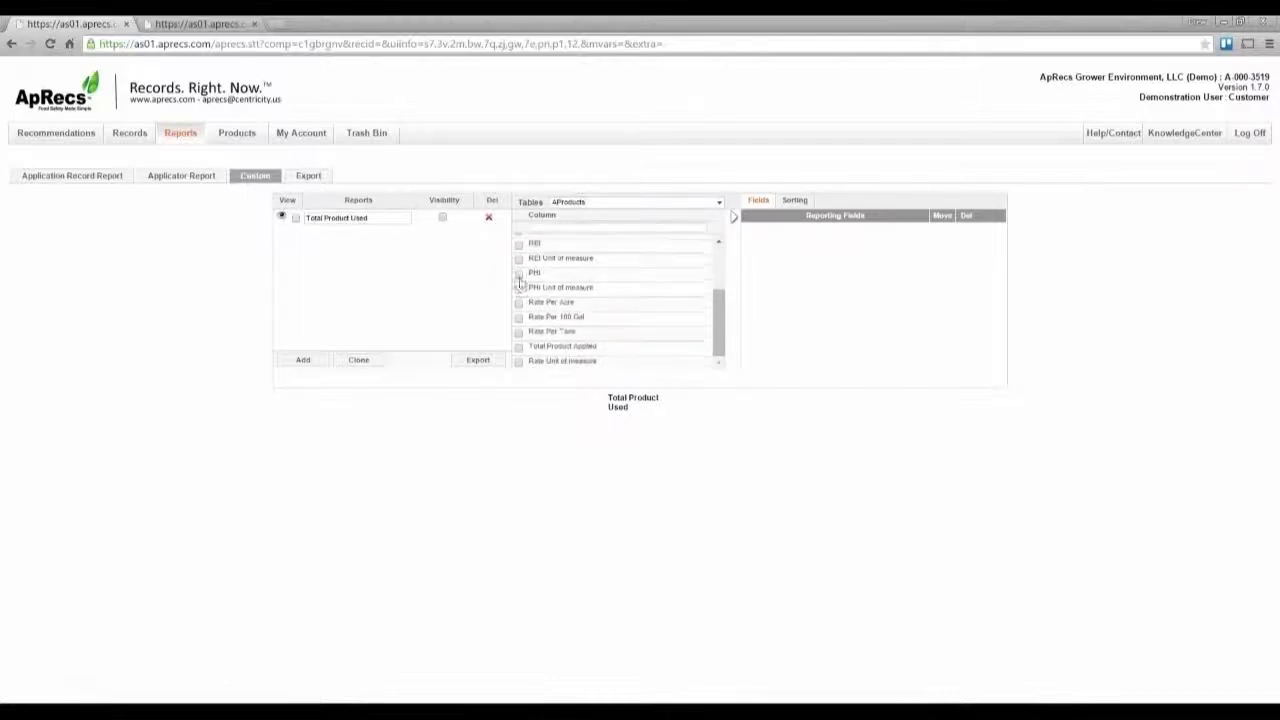
scroll(518, 300, down, 2)
click(519, 302)
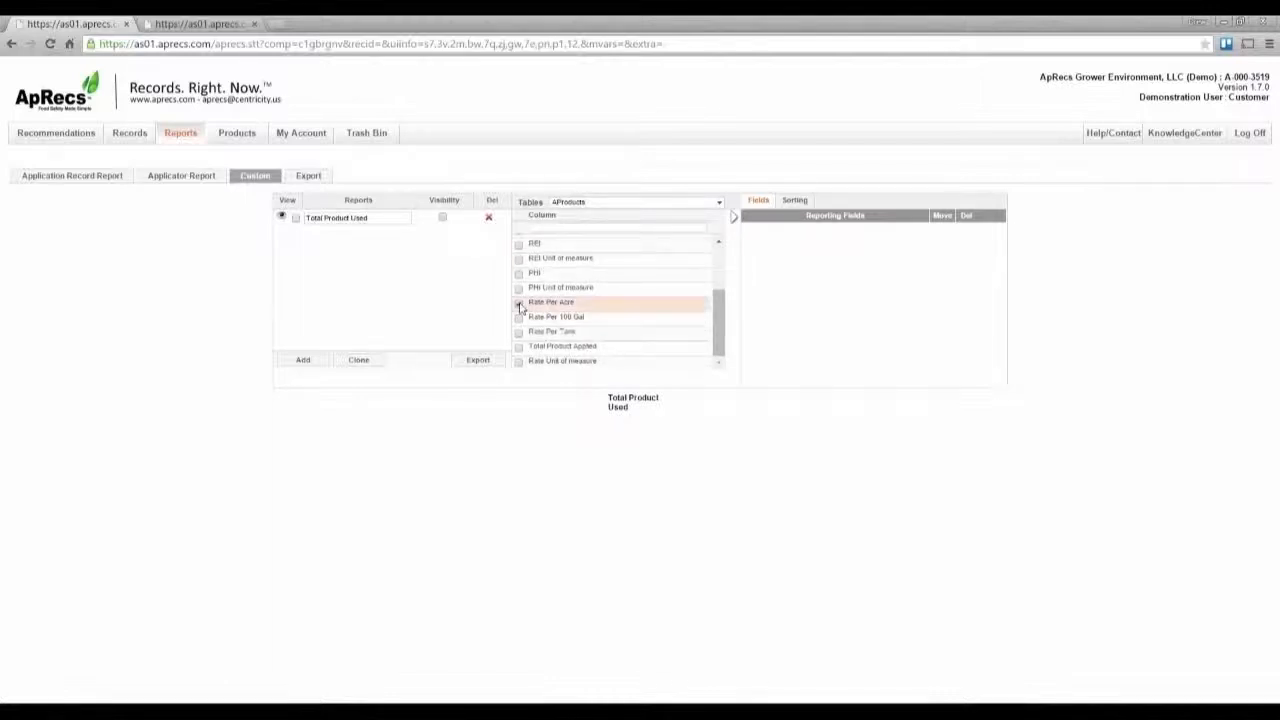
click(519, 347)
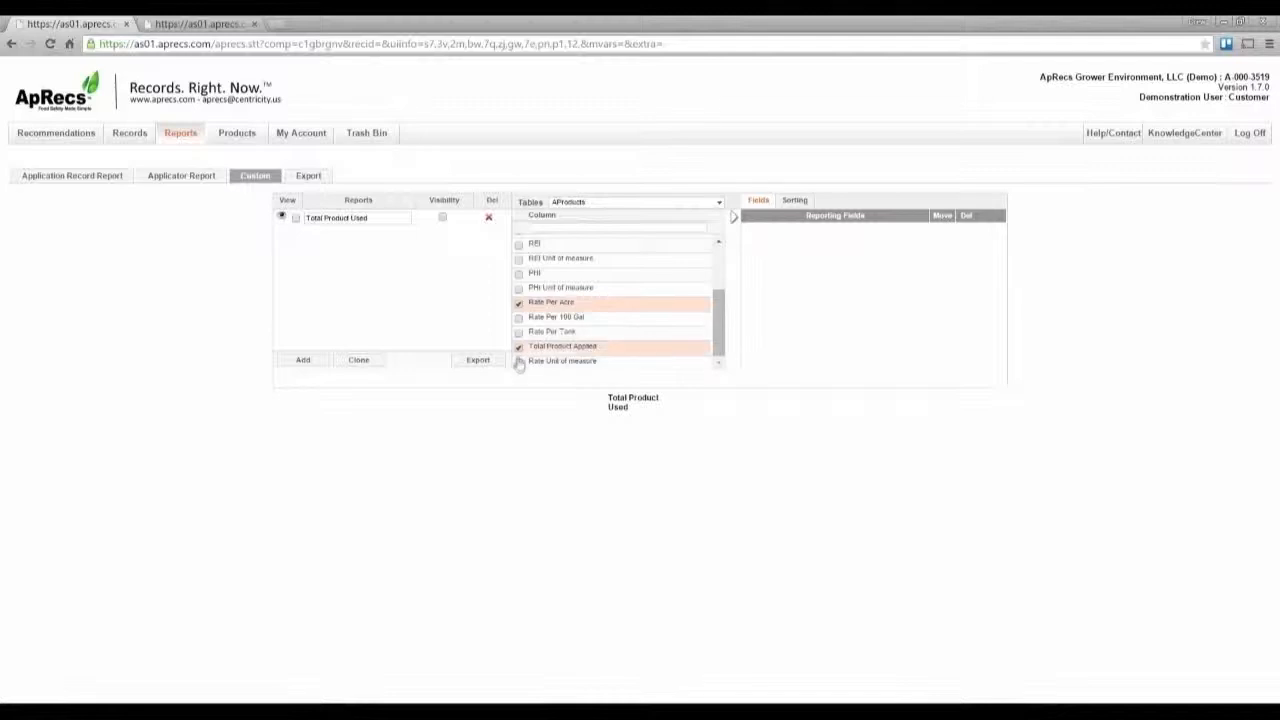
click(519, 361)
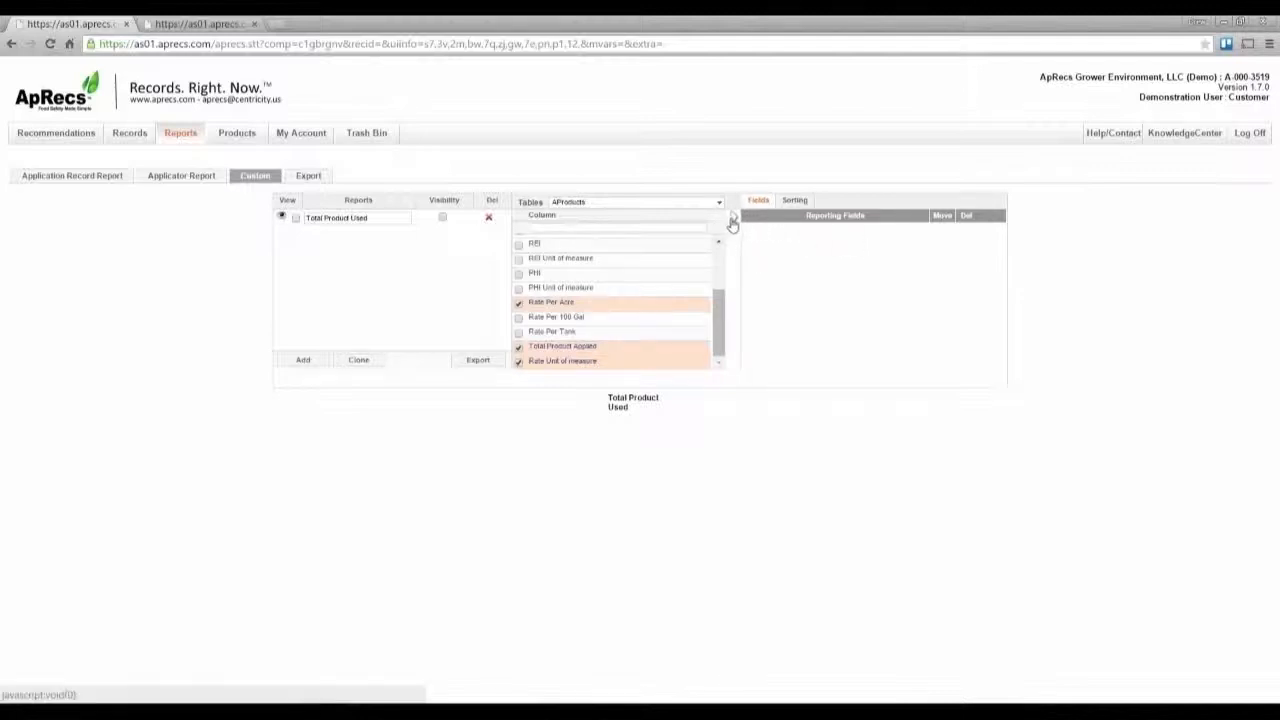
click(732, 221)
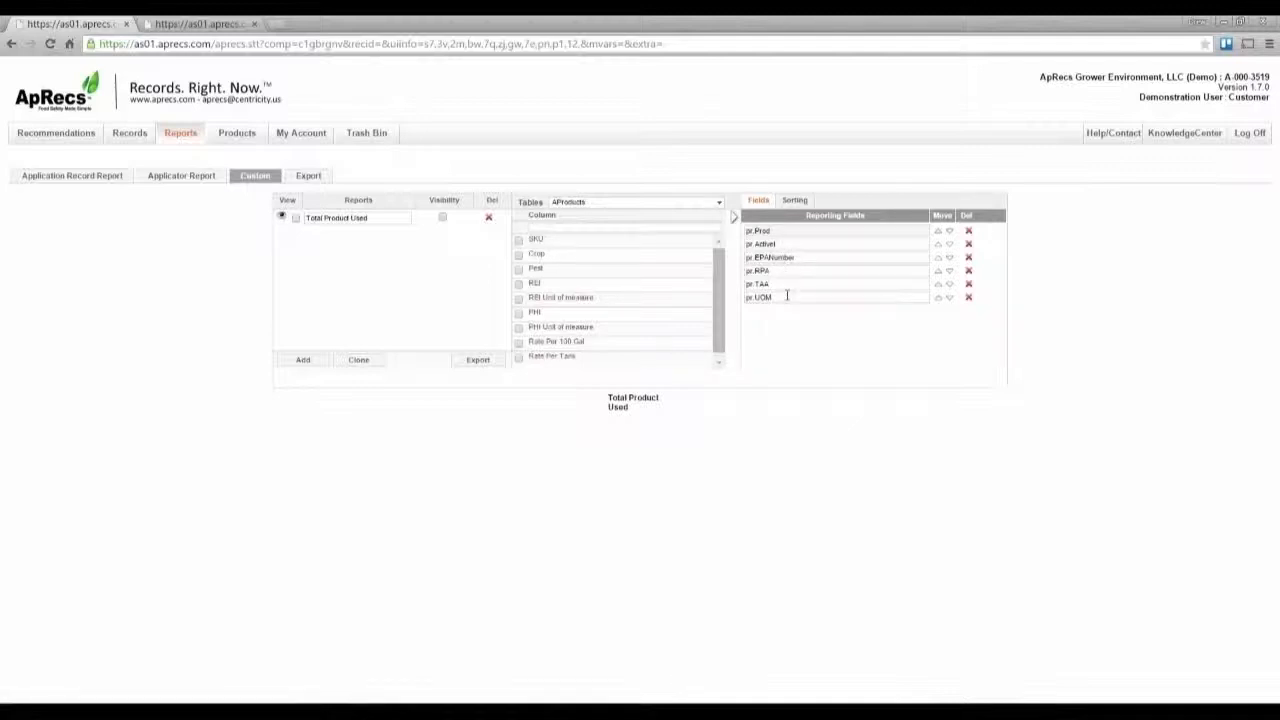
Step: Preview the report and rename the reporting fields to Product Name and Active Ingredient, refreshing the preview
click(282, 219)
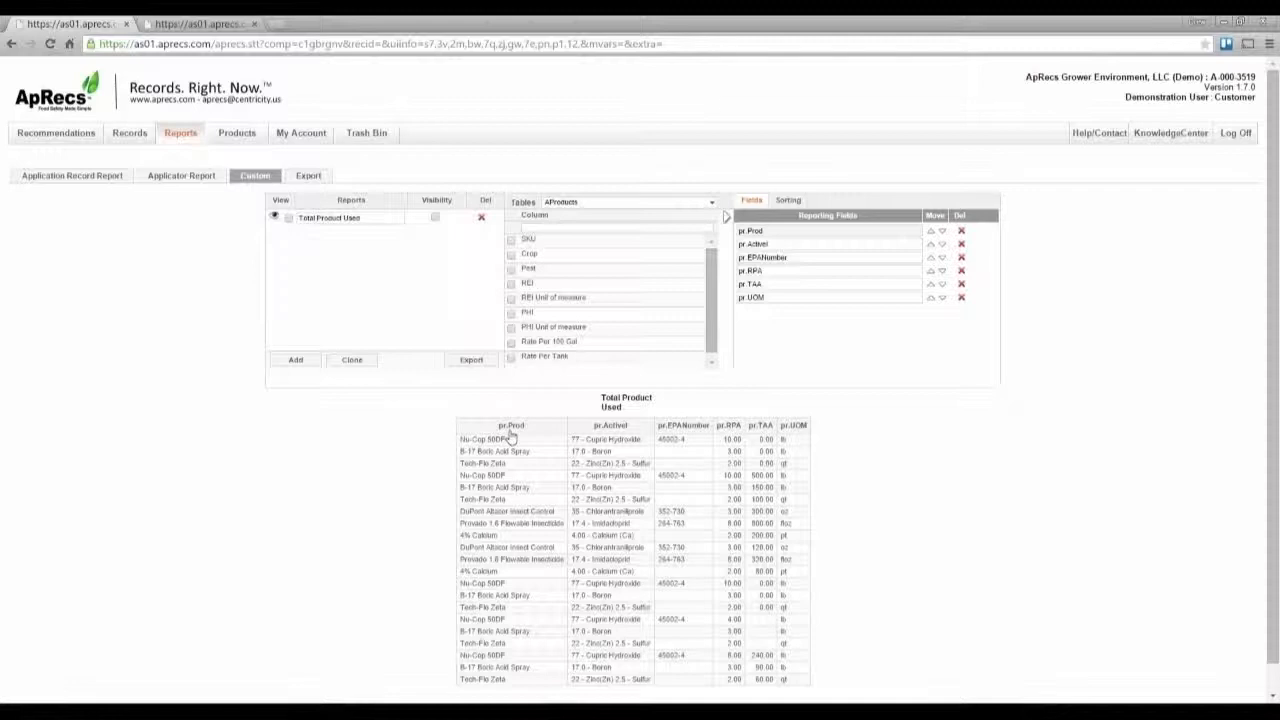
click(780, 231)
drag(780, 231, 726, 236)
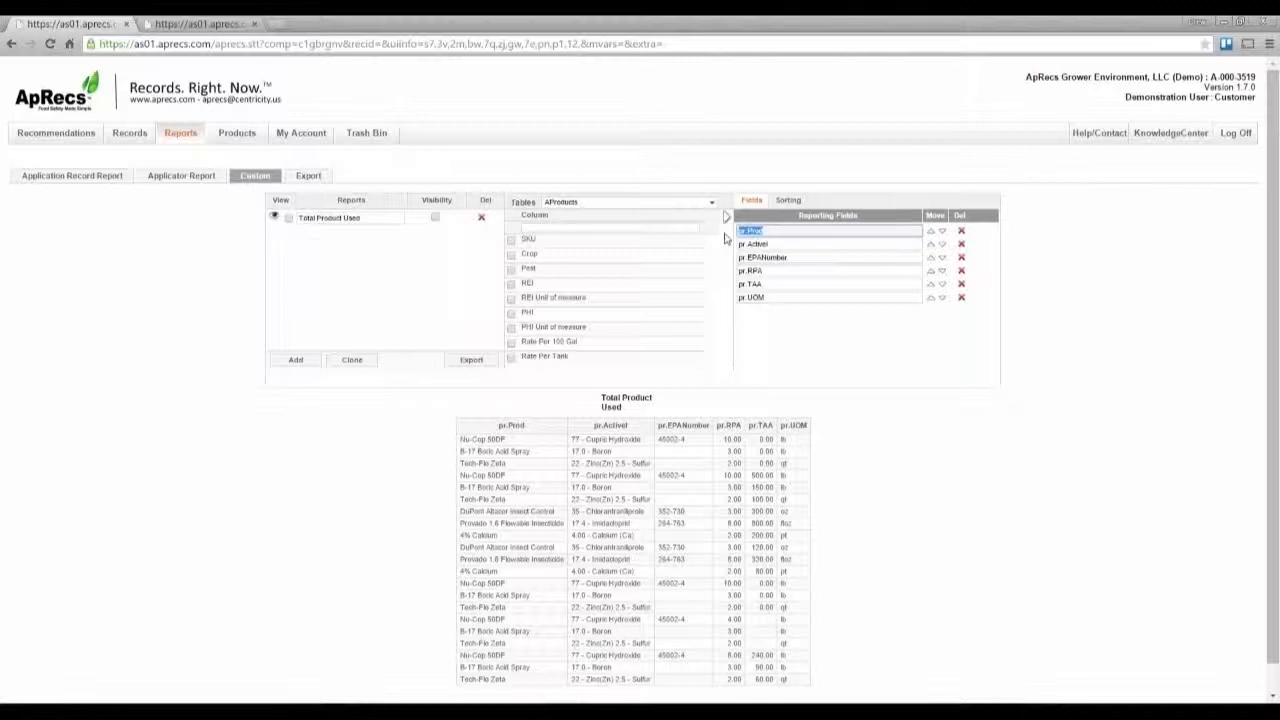
text(Produ)
key(BackSpace)
text(uct Name)
key(Return)
key(Tab)
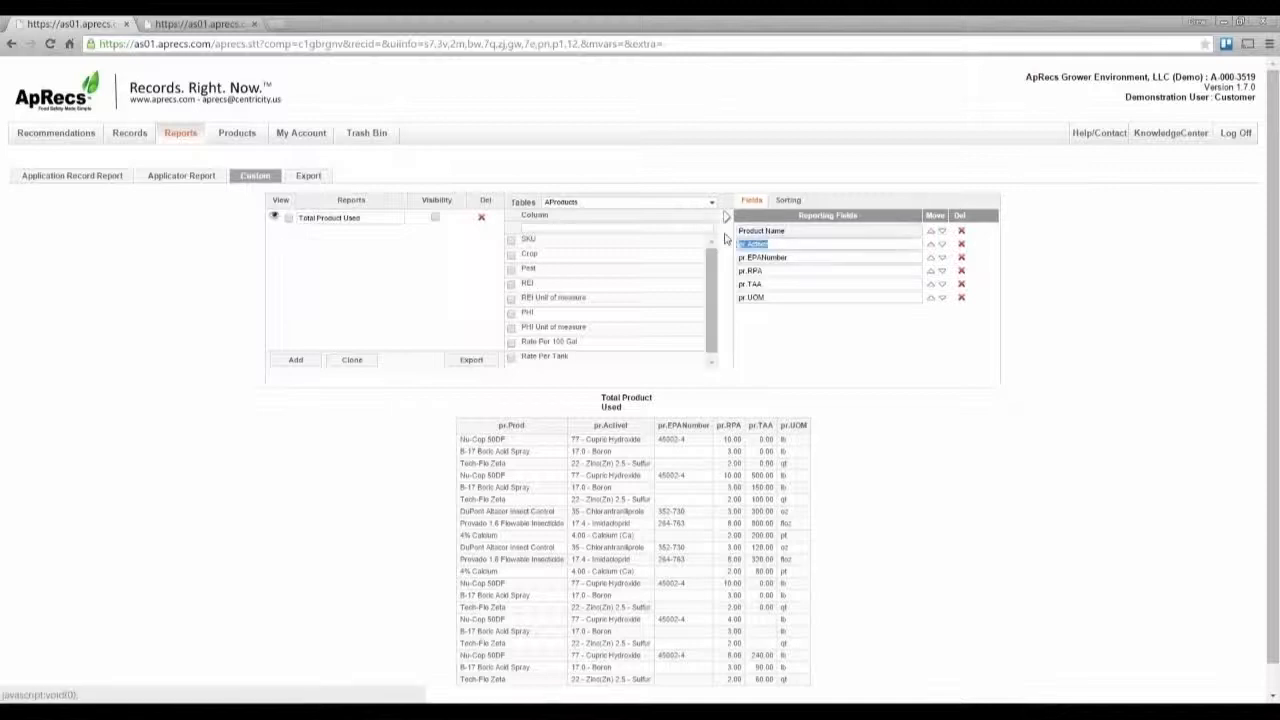
text(Active Ingredient)
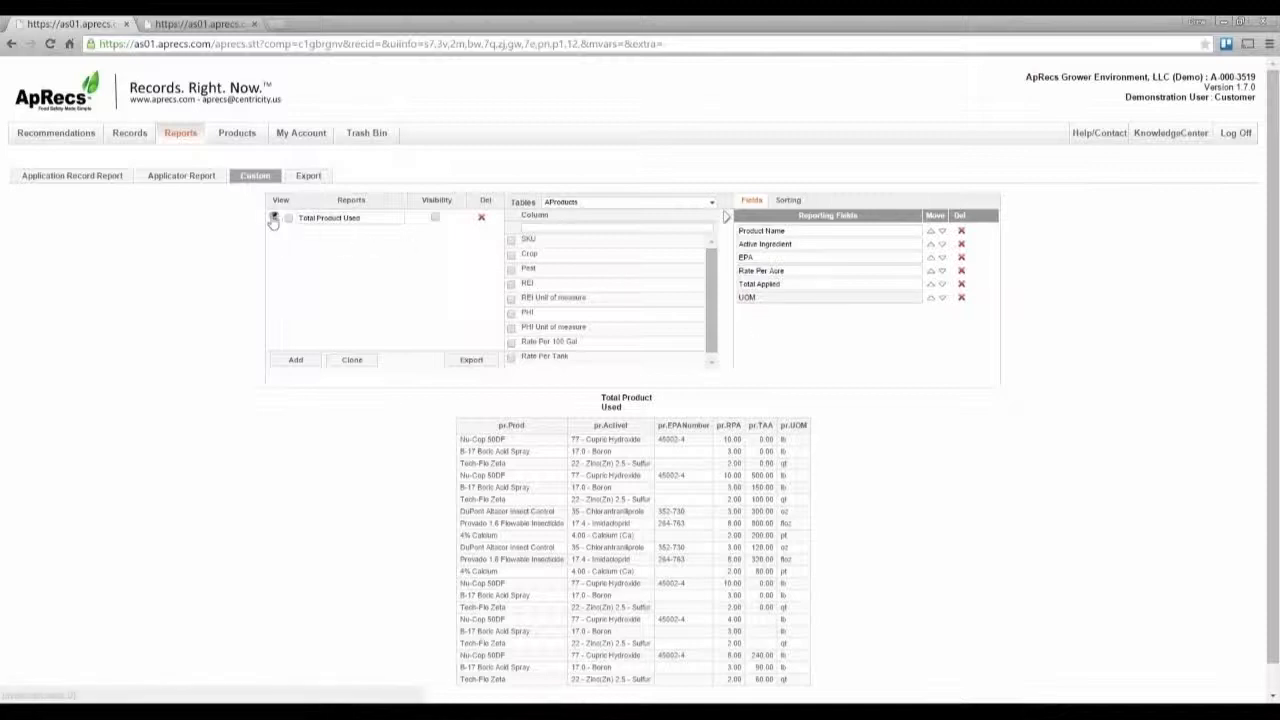
click(273, 218)
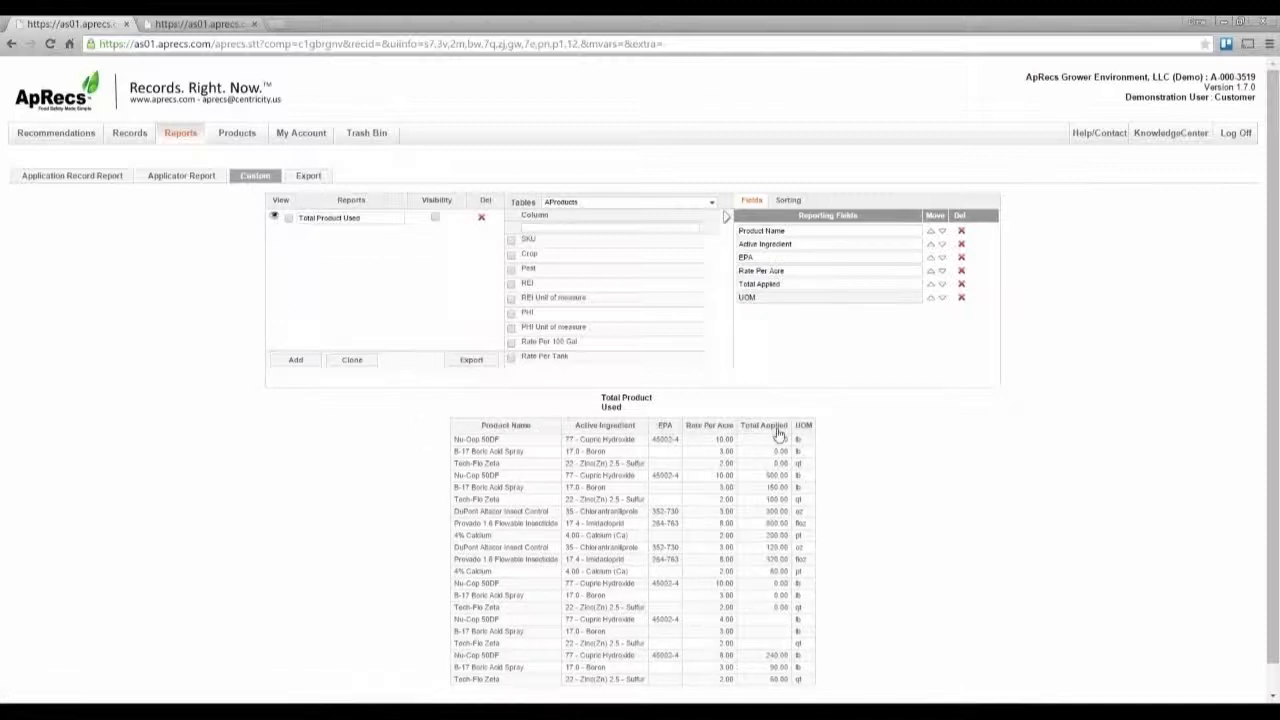
Step: Select the Total Product Used report and export it, saving the zip archive to the Desktop
click(484, 368)
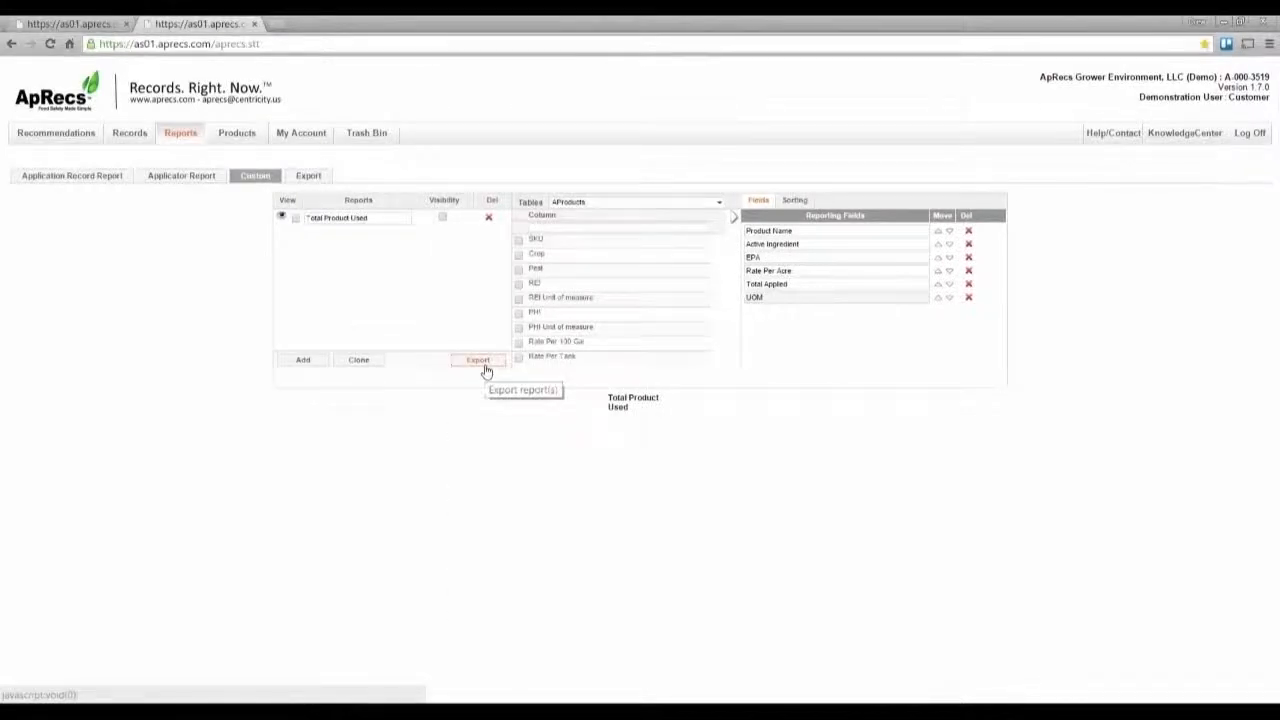
click(296, 220)
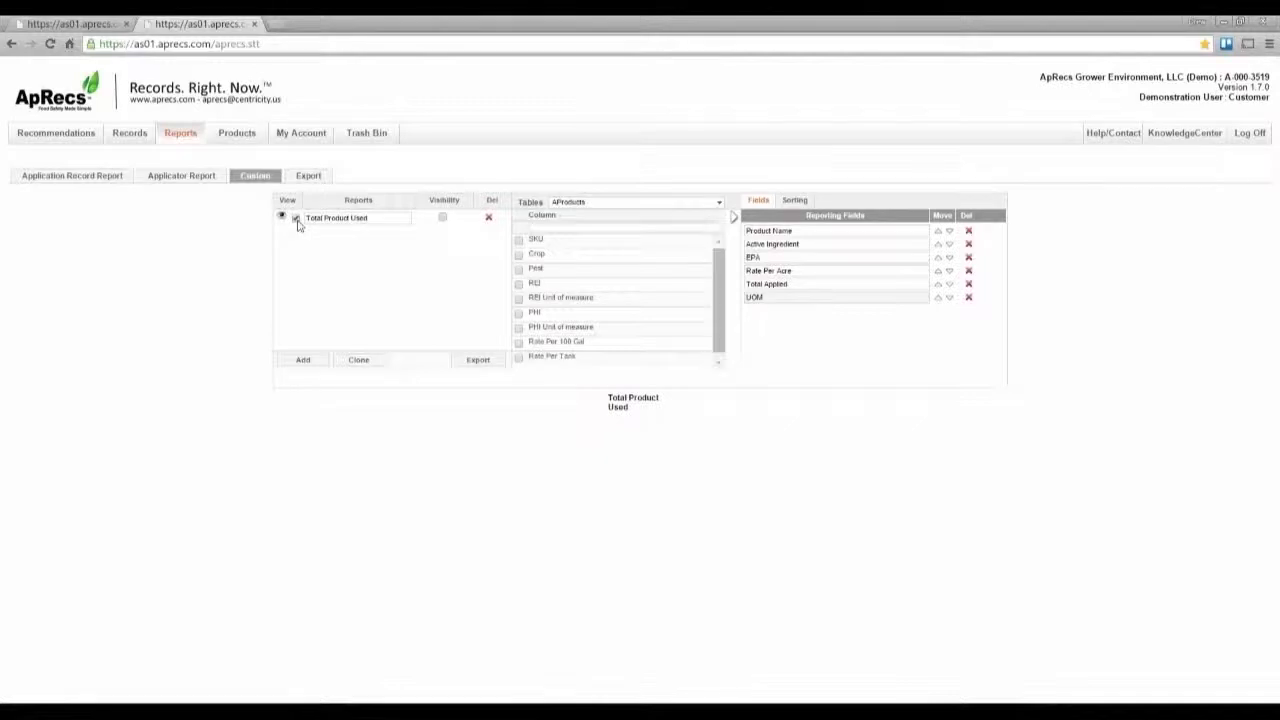
click(484, 366)
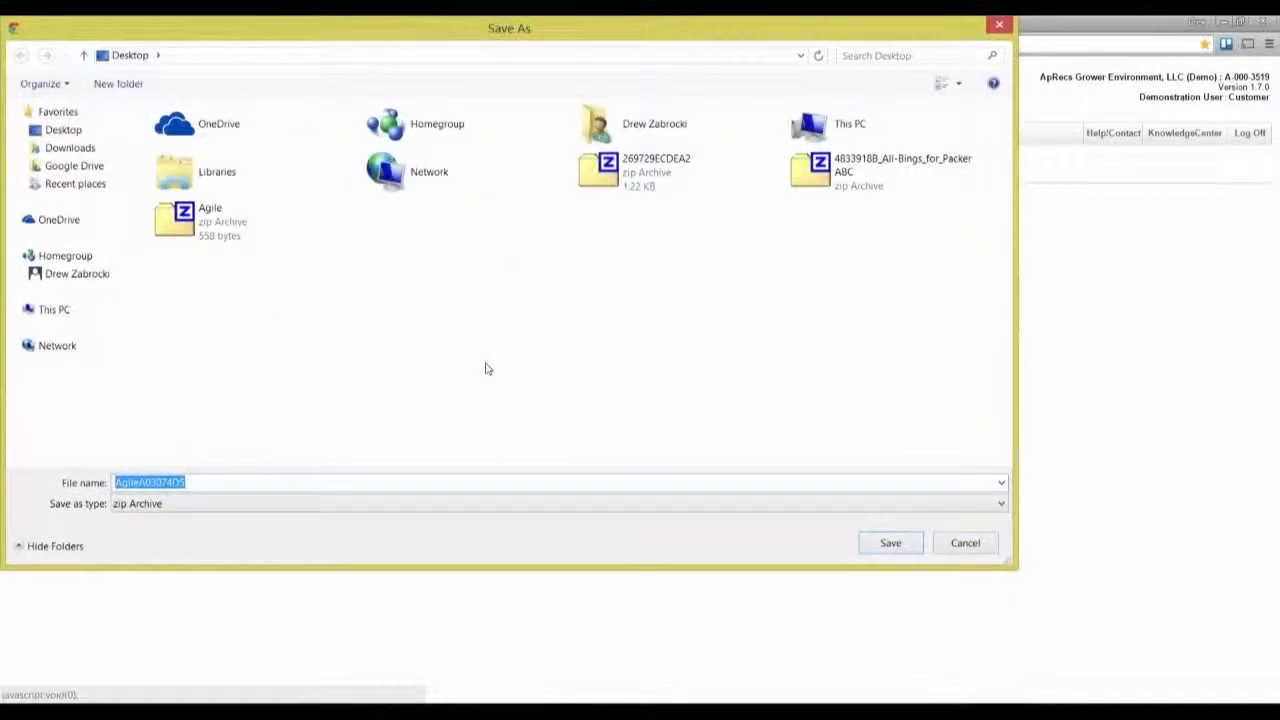
click(889, 543)
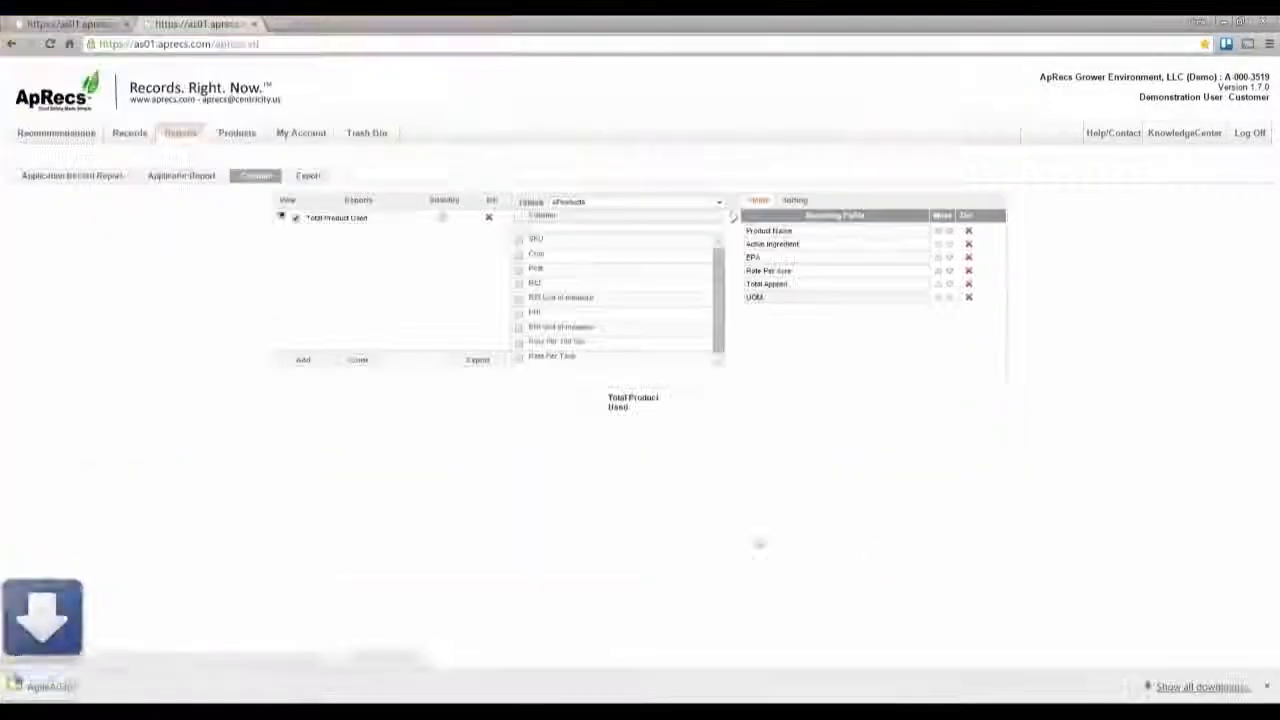
Step: Open the downloaded archive and open the Total Product Used CSV file in Excel
click(92, 700)
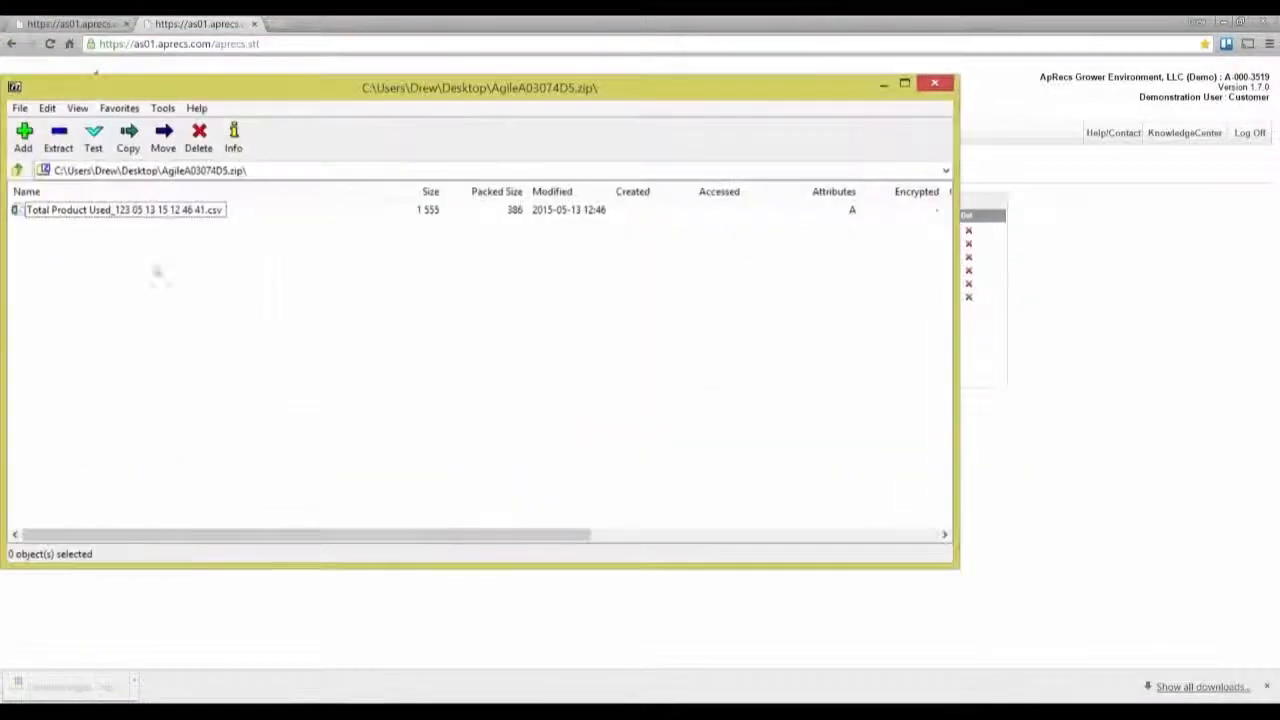
click(155, 219)
double_click(155, 219)
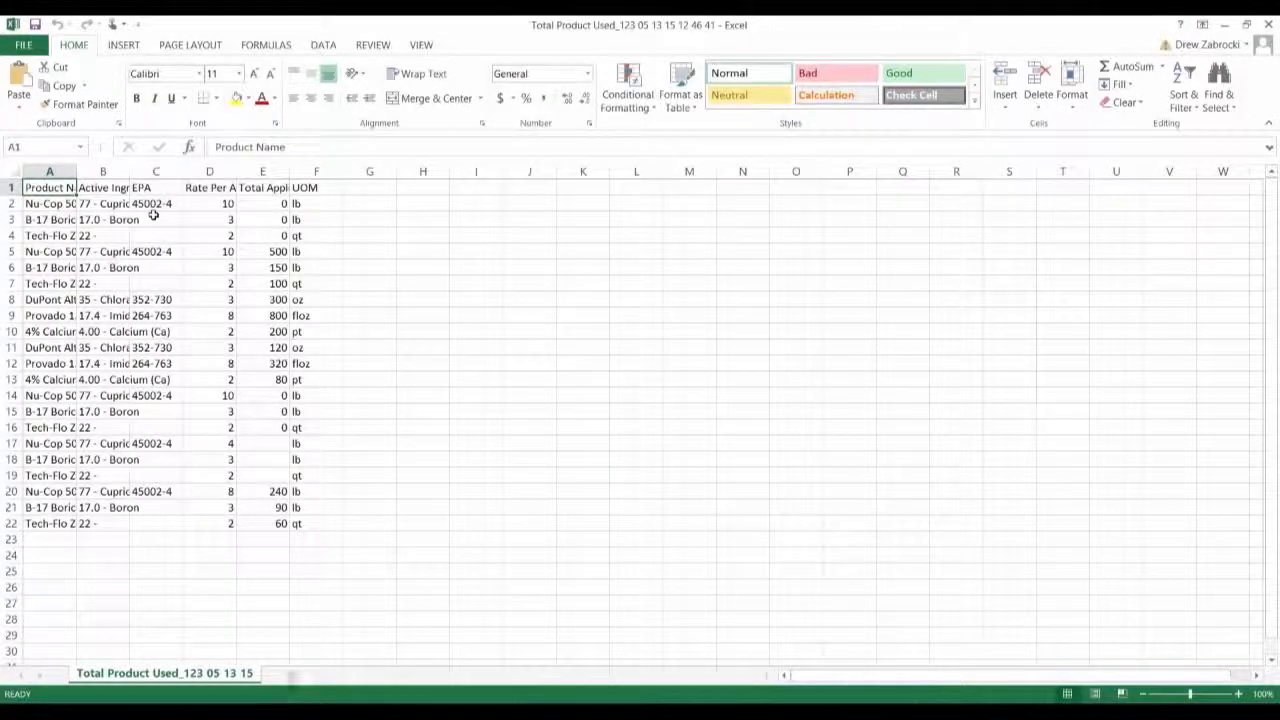
Step: Convert the data range into a table with headers and open the Active Ingredient column filter
double_click(49, 203)
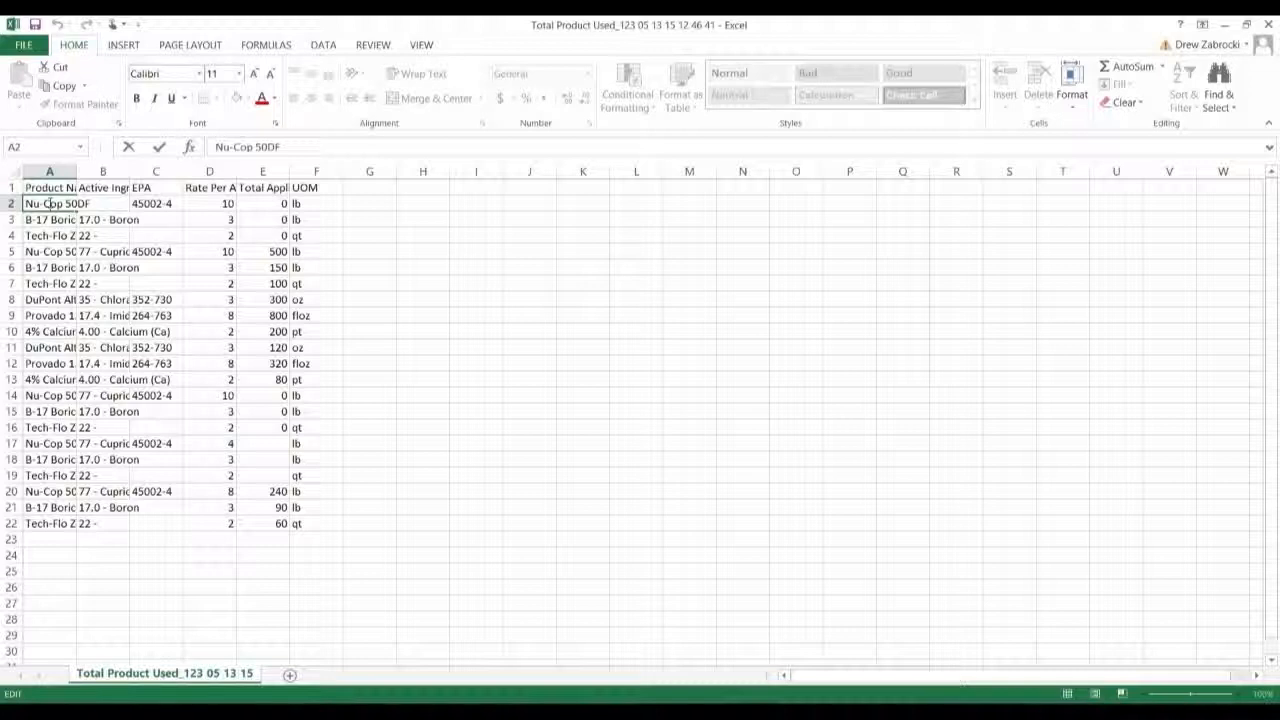
click(57, 233)
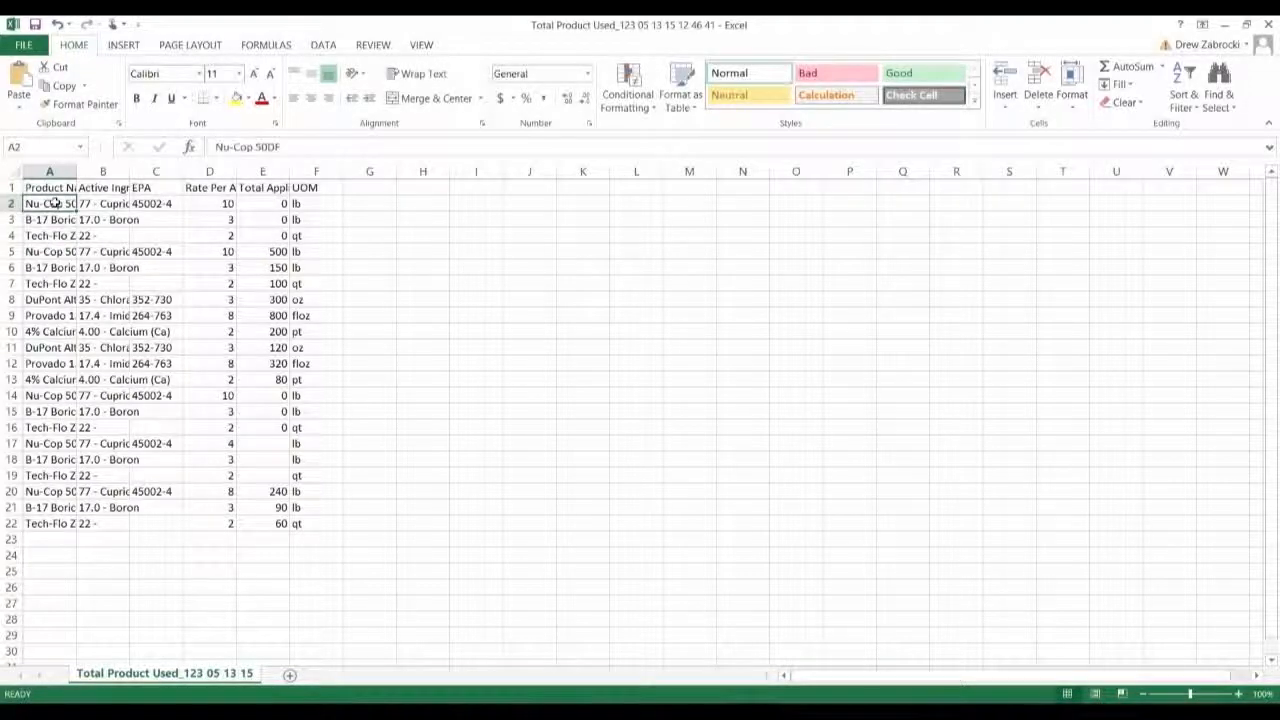
key(ctrl+t)
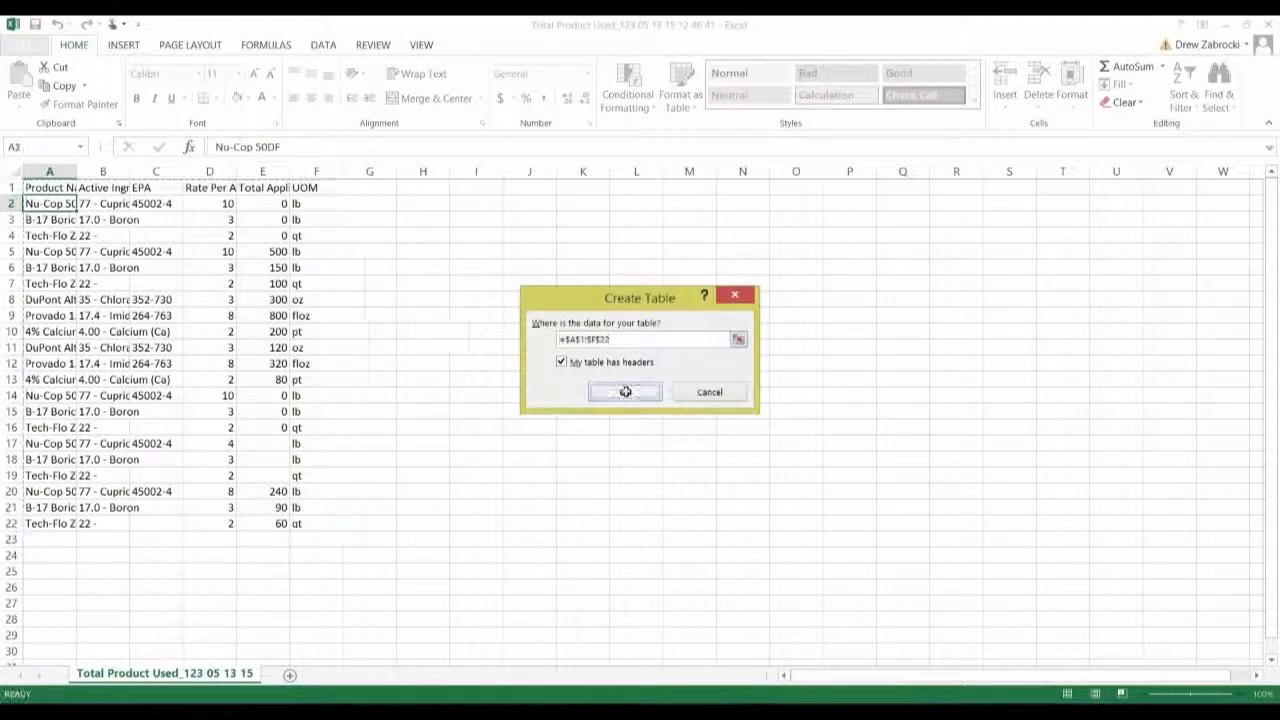
click(623, 390)
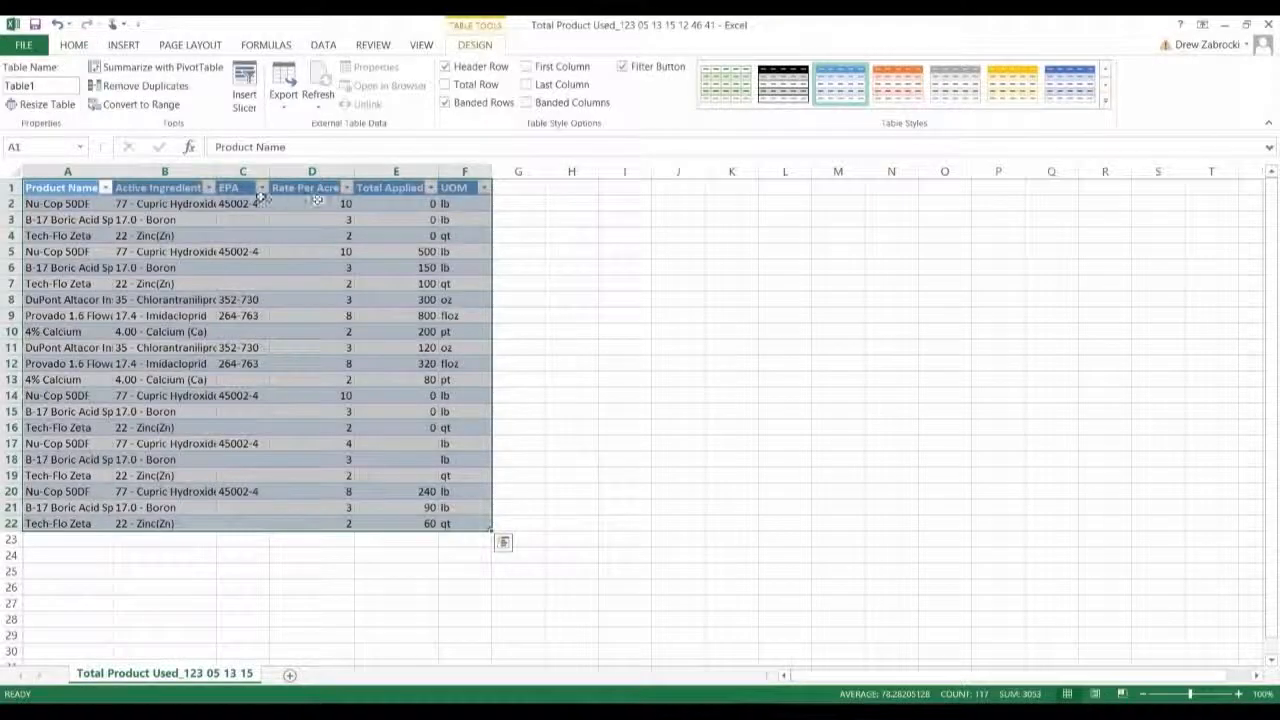
click(231, 218)
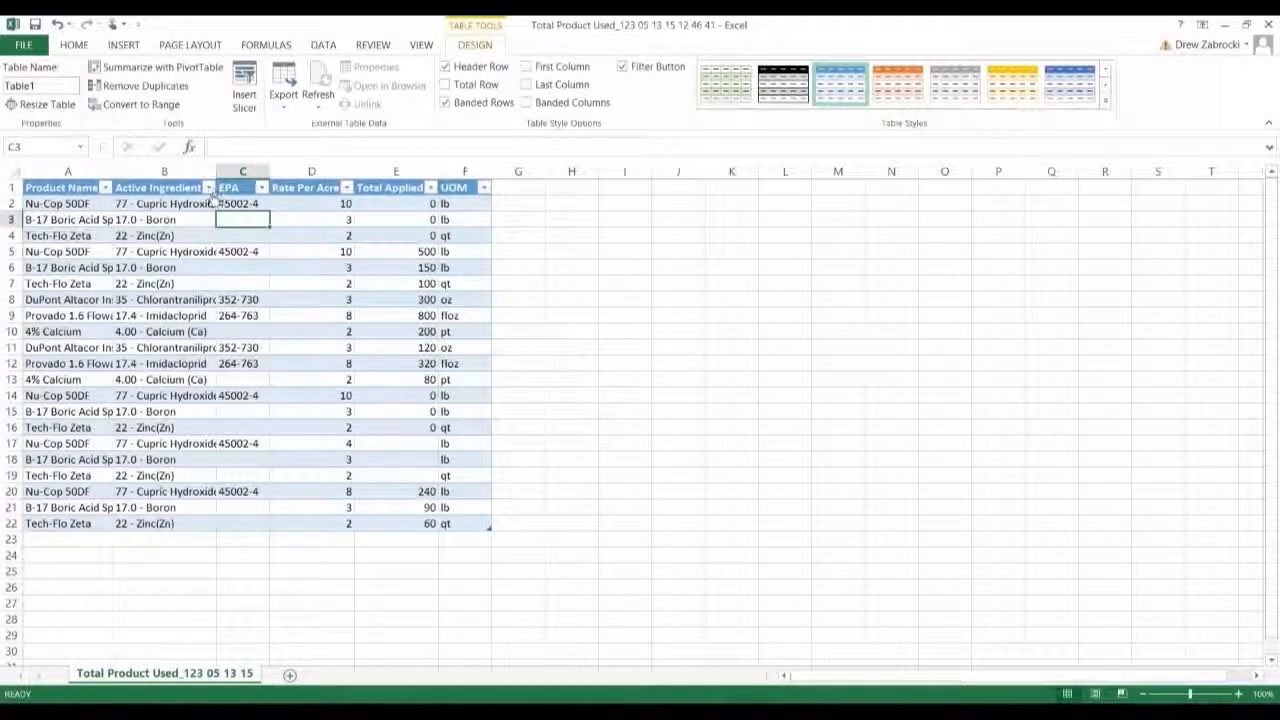
click(208, 188)
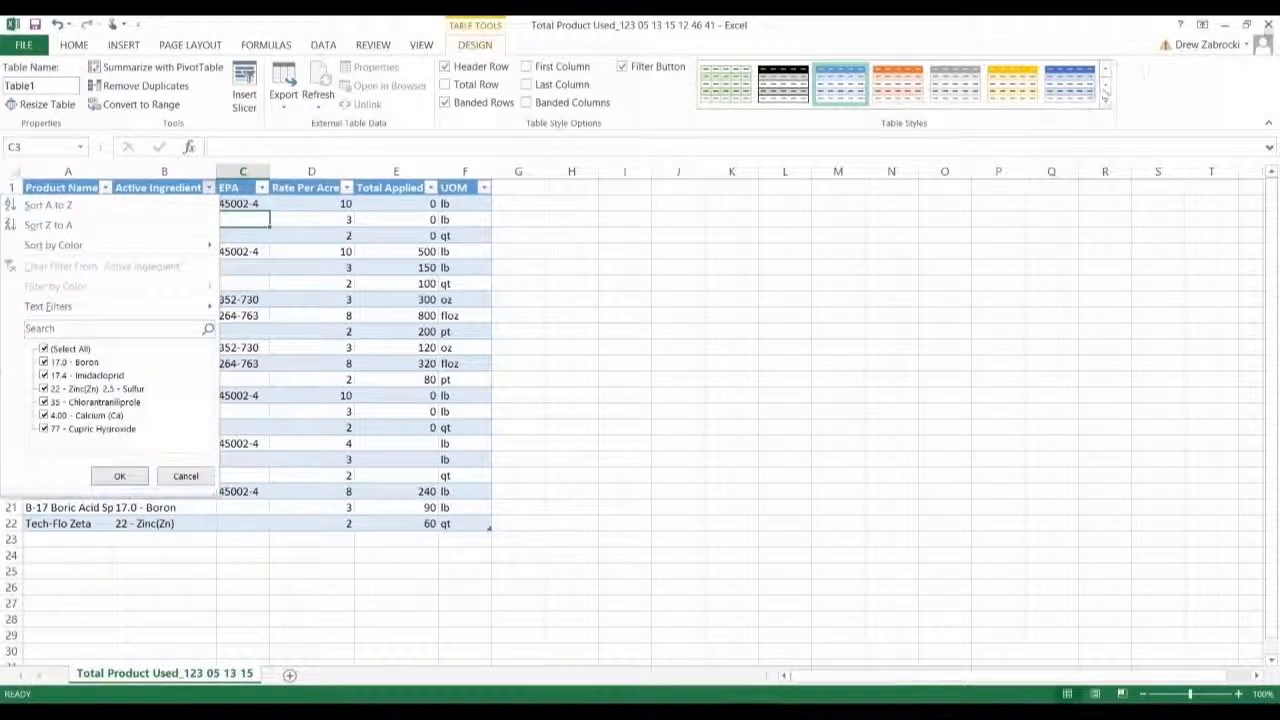
Step: Close the workbook without saving and close the 7-Zip window
click(1265, 24)
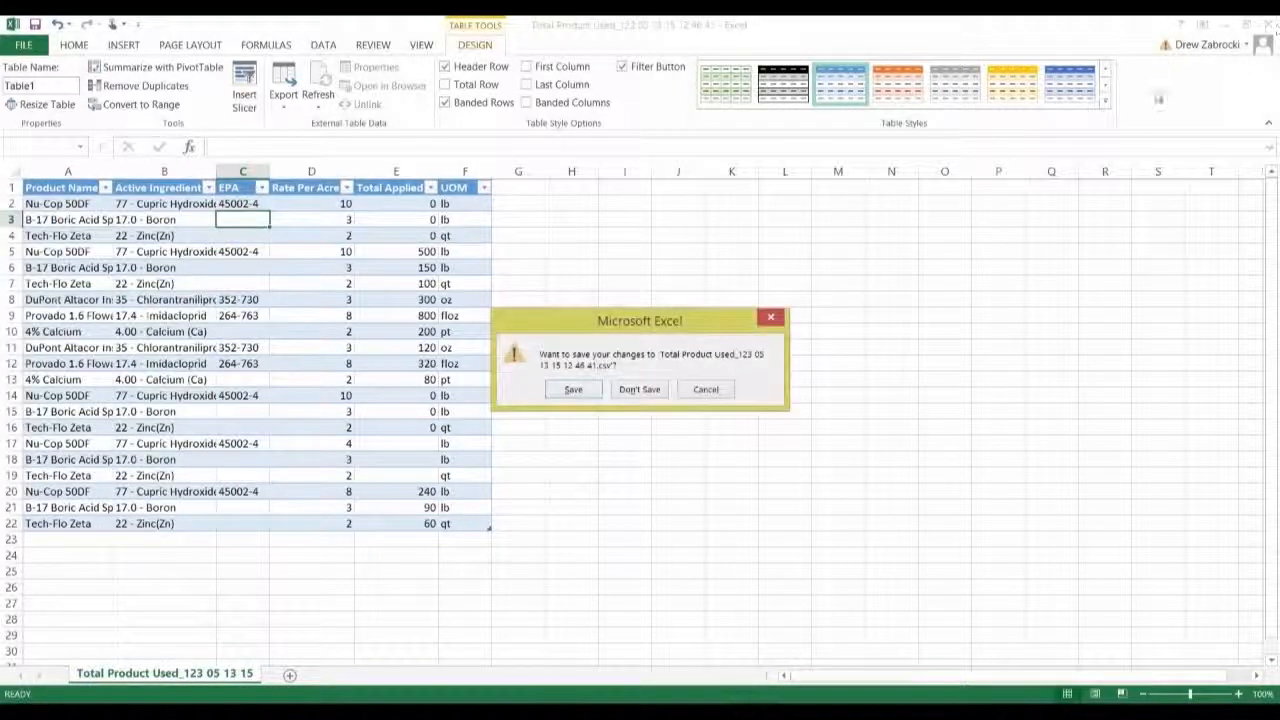
click(639, 389)
click(936, 85)
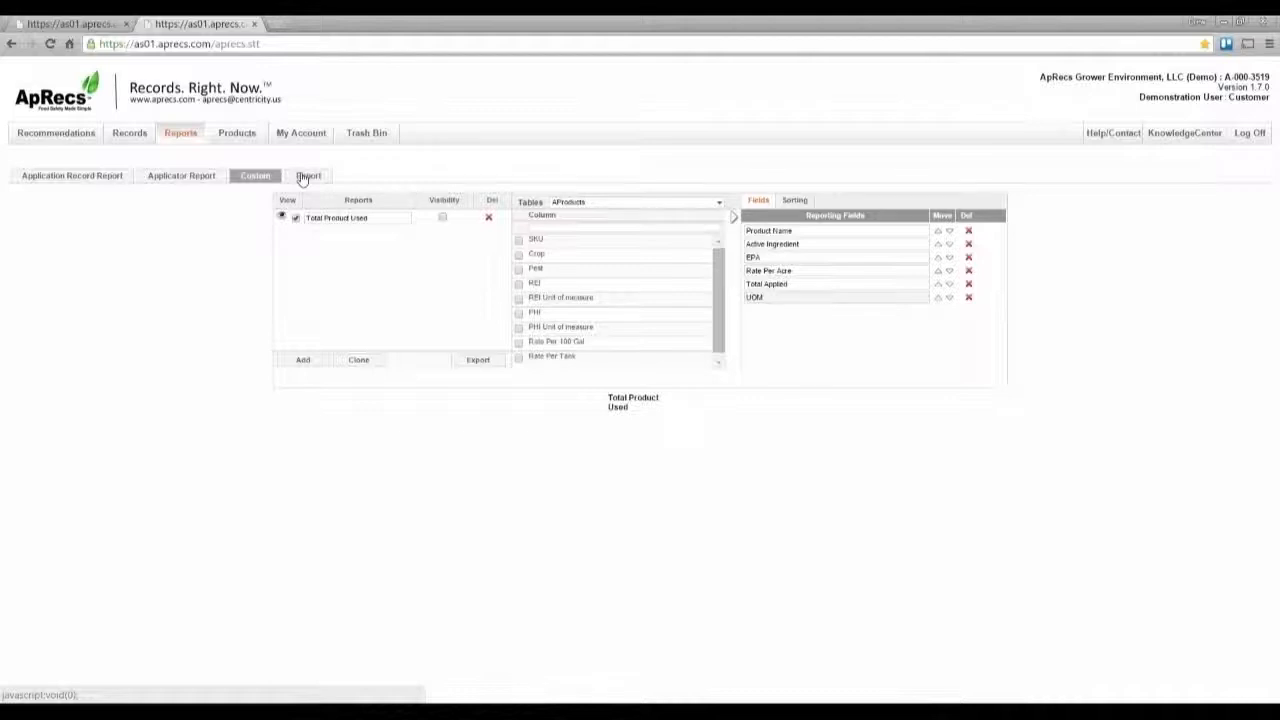
Step: Open the Help/Contact widget and search the help articles for reporting
click(1112, 136)
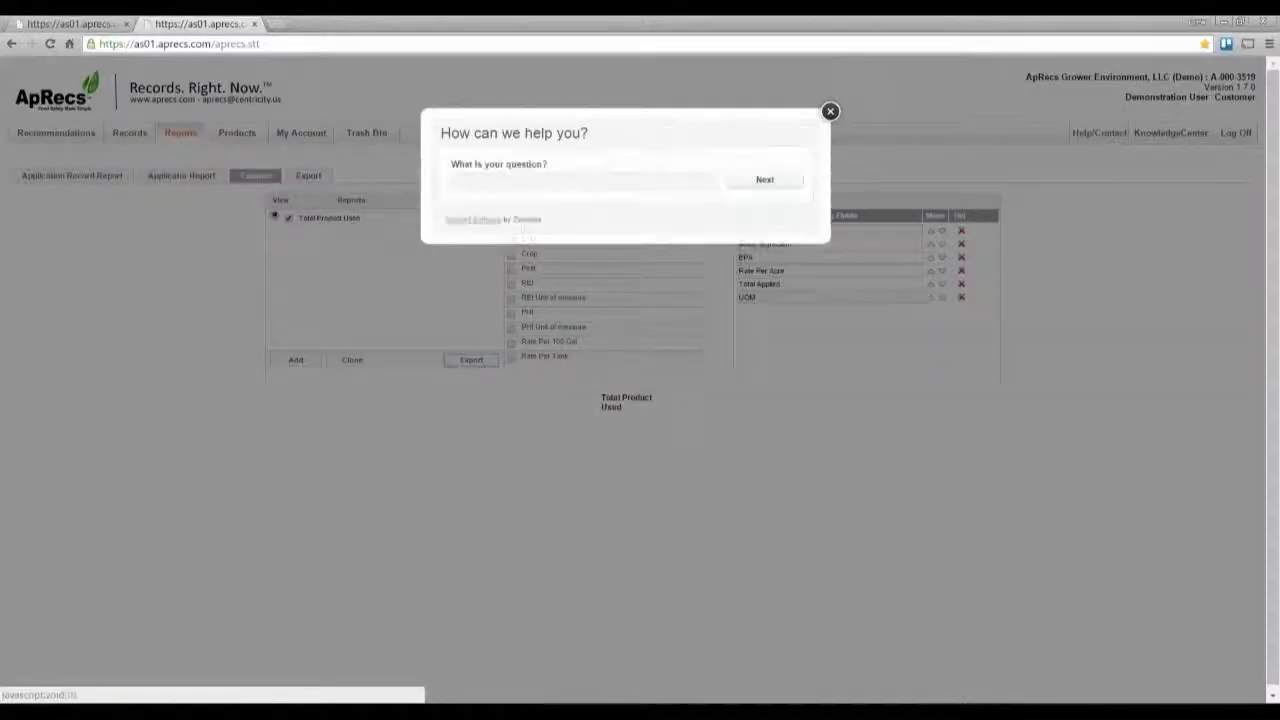
click(690, 182)
text(re)
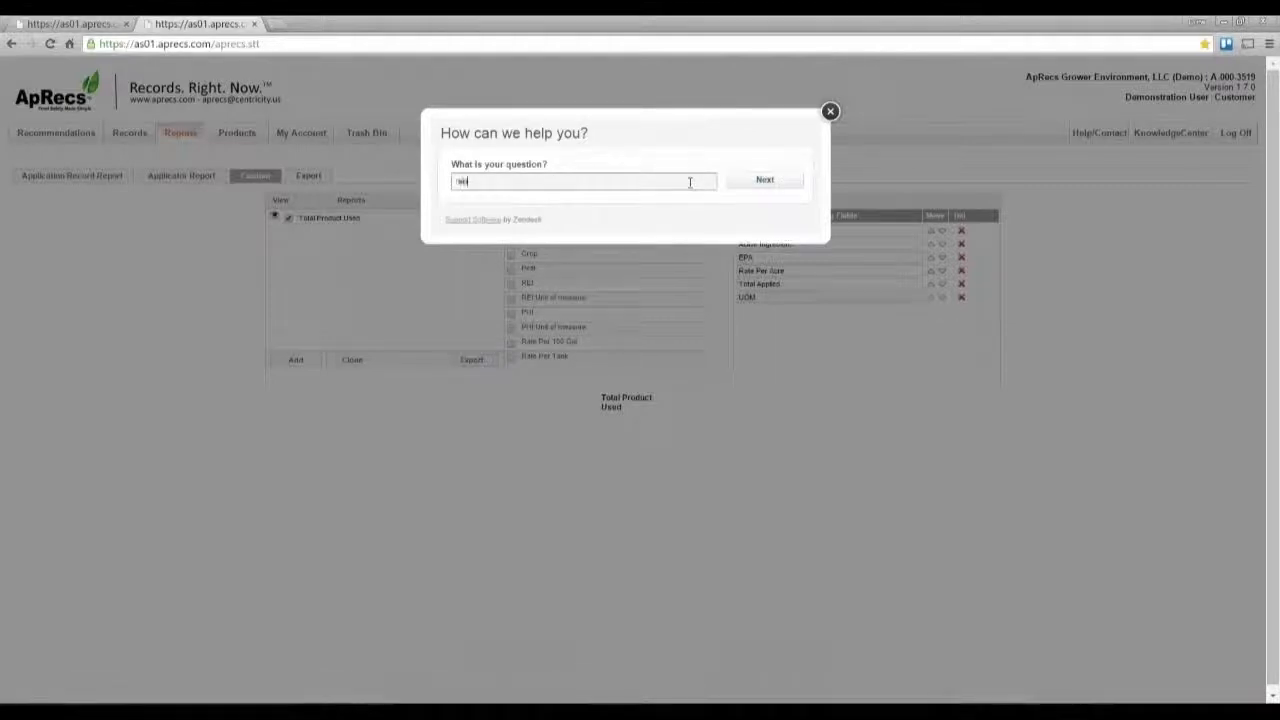
text(porting)
key(Return)
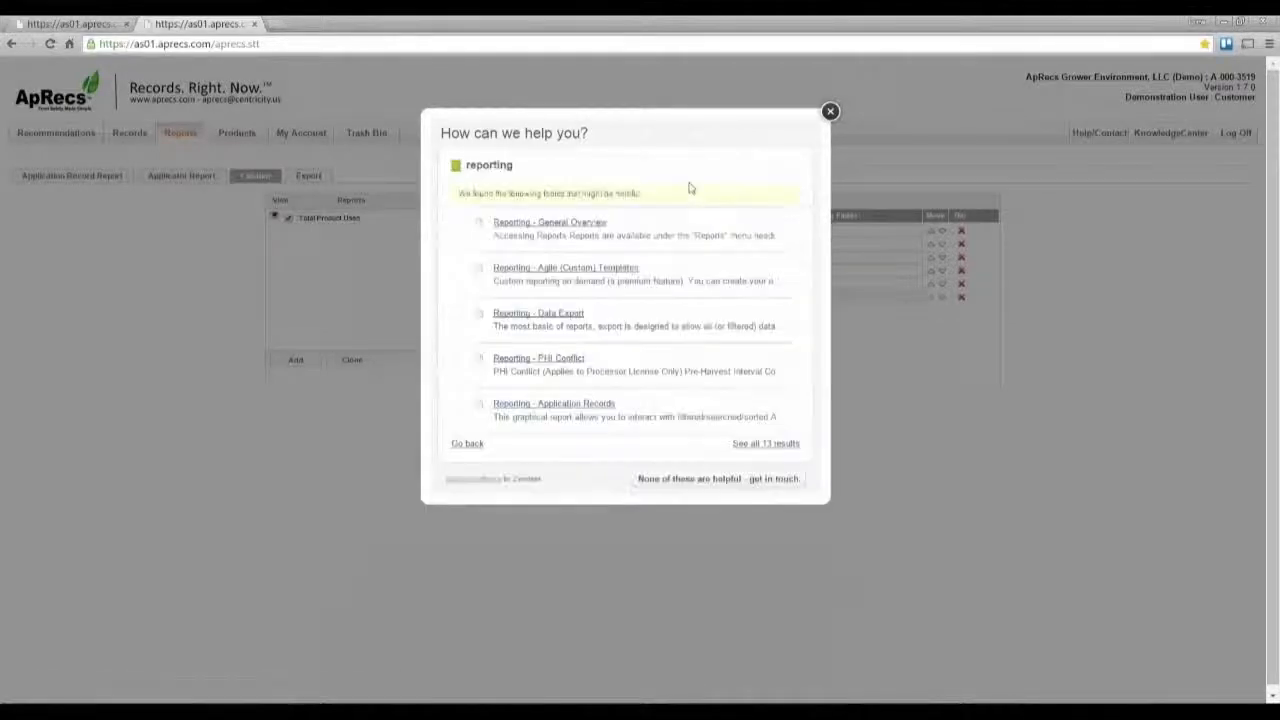